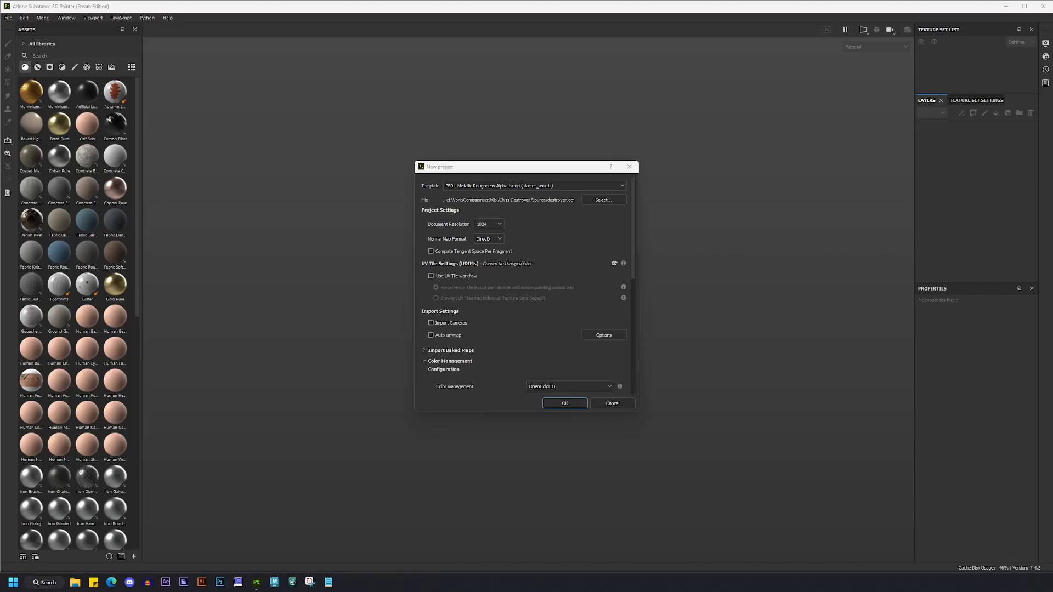
Create the project for the Destroyer model with the Non-PBR - Specular Glossiness template and a document resolution of 4096
{"action": "left_click", "coordinate": [478, 168]}
{"action": "left_click", "coordinate": [500, 225]}
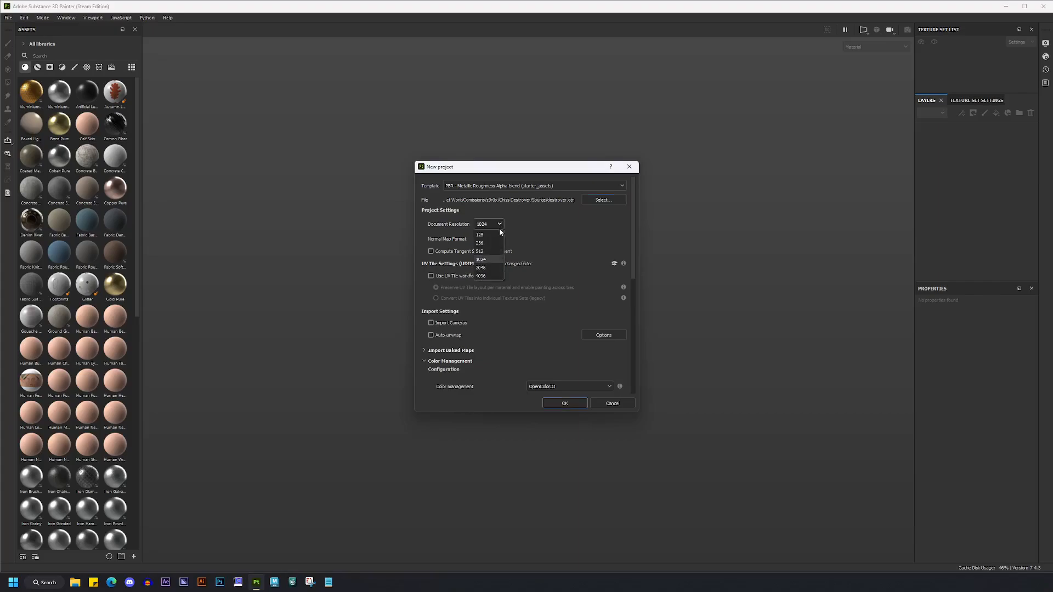
{"action": "left_click", "coordinate": [484, 277]}
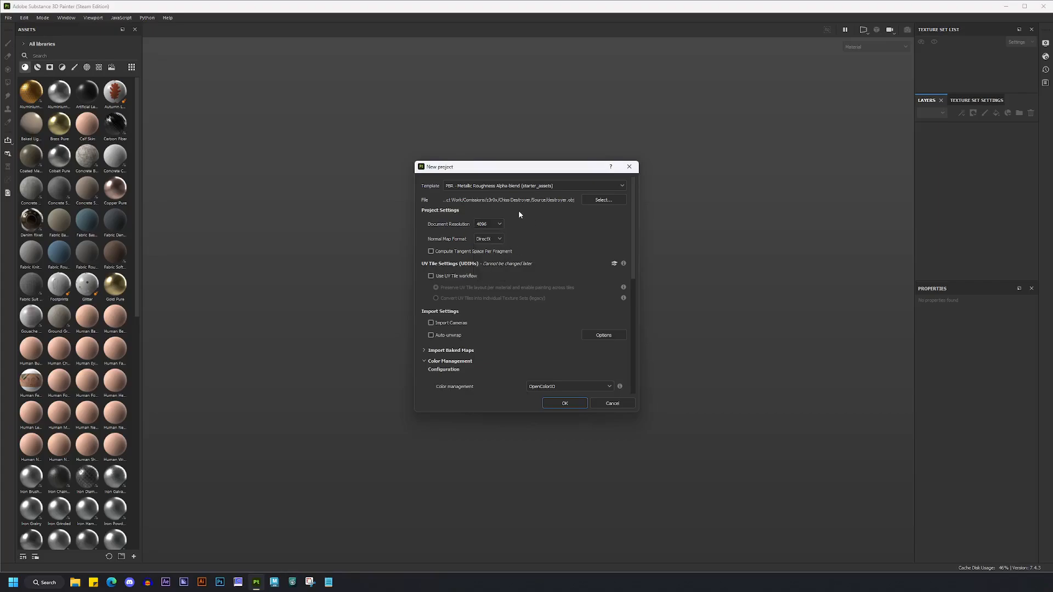
{"action": "left_click", "coordinate": [566, 188]}
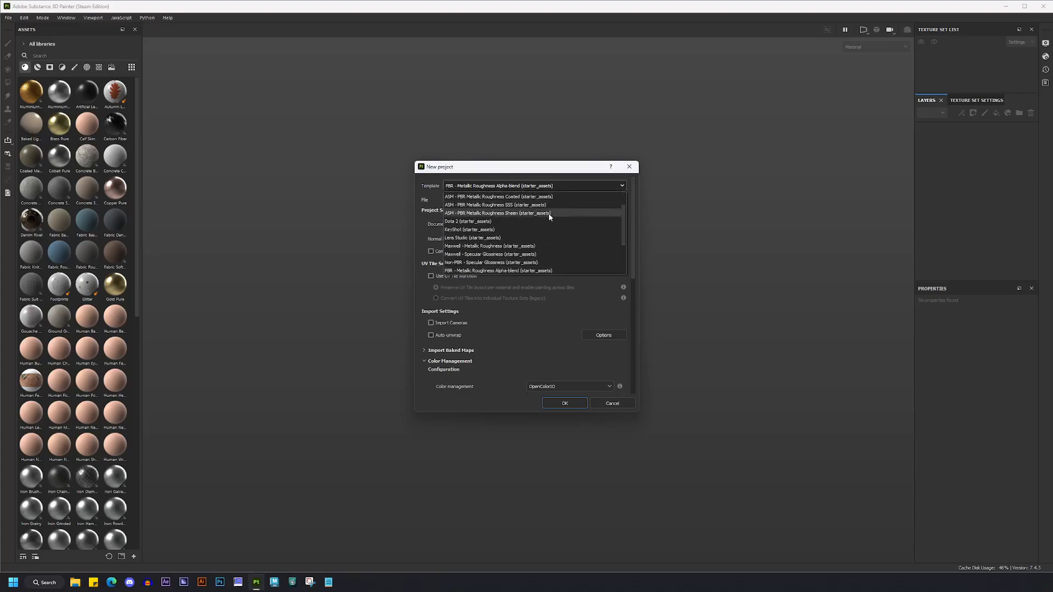
{"action": "left_click", "coordinate": [511, 264]}
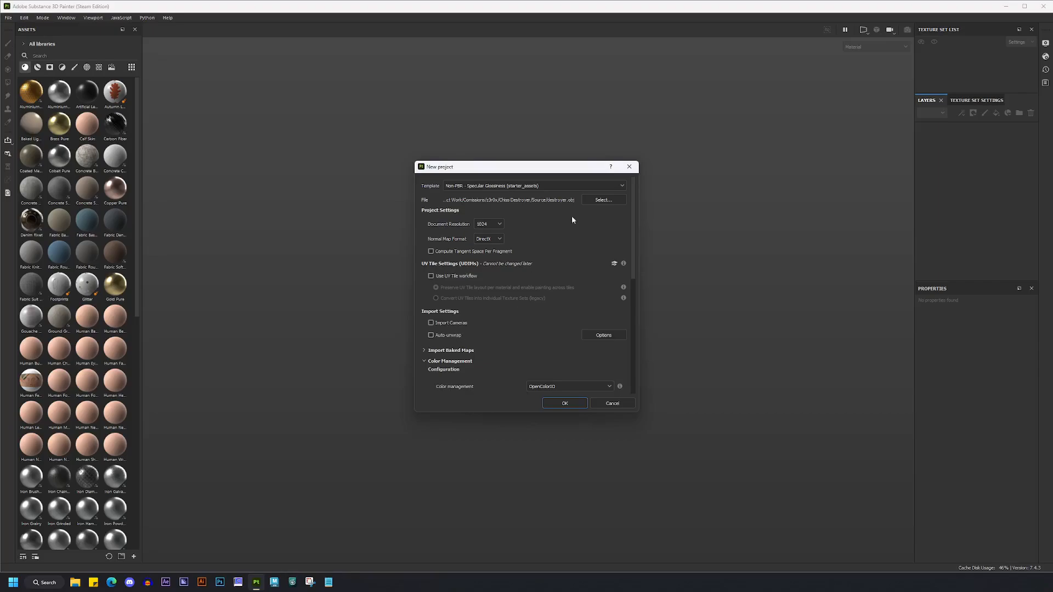
{"action": "left_click", "coordinate": [498, 222]}
{"action": "left_click", "coordinate": [498, 275]}
{"action": "left_click", "coordinate": [564, 404]}
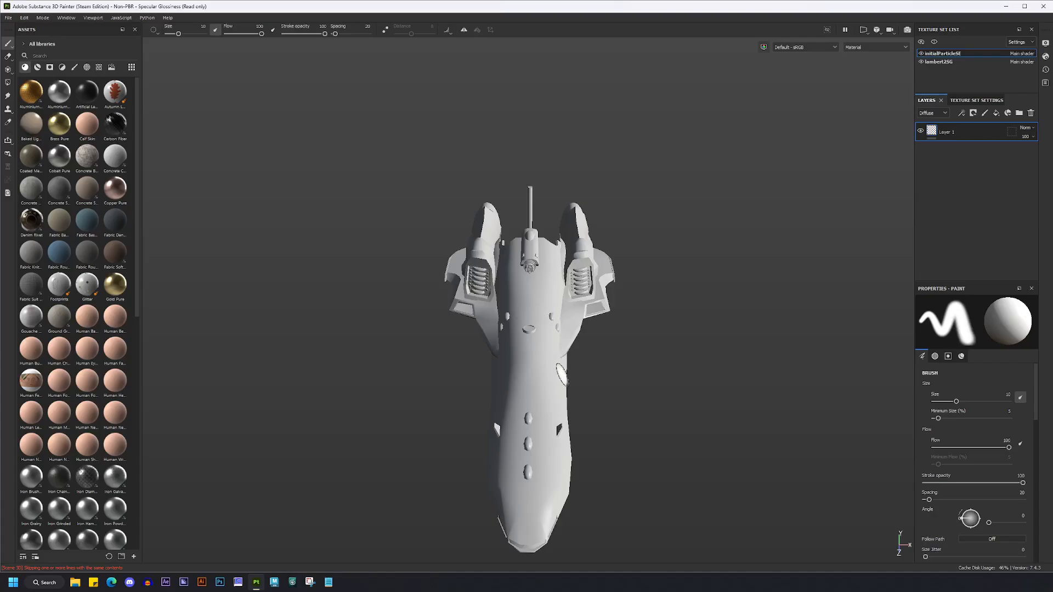
Set the mesh map baking output size to 4096 and exclude the ID map from the bake
{"action": "left_click_drag", "start_coordinate": [560, 375], "coordinate": [504, 278], "text": "alt"}
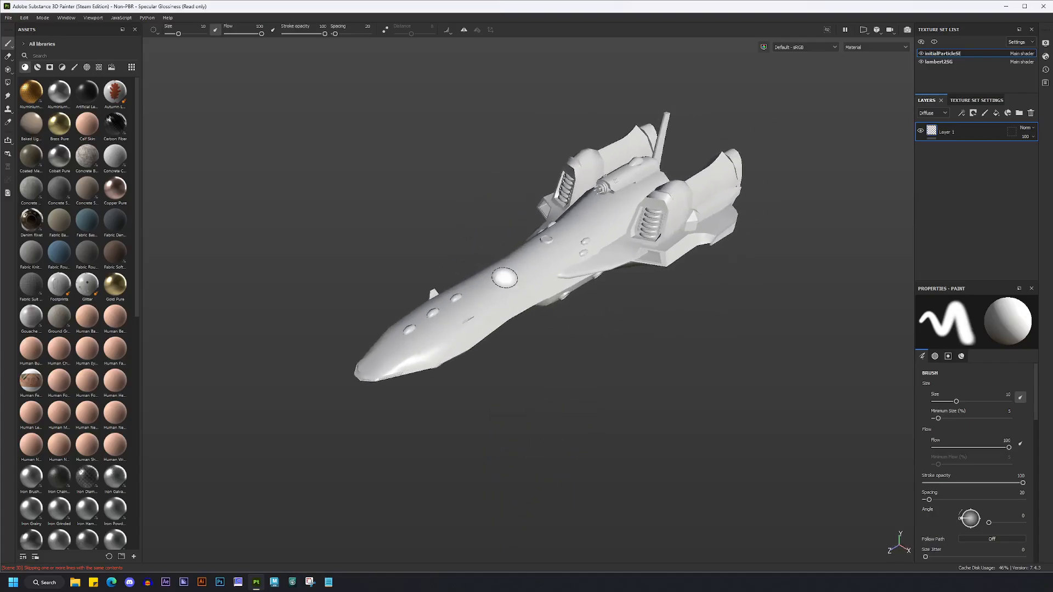
{"action": "middle_click_drag", "start_coordinate": [531, 264], "coordinate": [552, 270], "text": "alt"}
{"action": "left_click_drag", "start_coordinate": [552, 270], "coordinate": [549, 256], "text": "alt"}
{"action": "middle_click_drag", "start_coordinate": [548, 256], "coordinate": [530, 262], "text": "alt"}
{"action": "scroll", "coordinate": [520, 257], "scroll_direction": "up", "scroll_amount": 3}
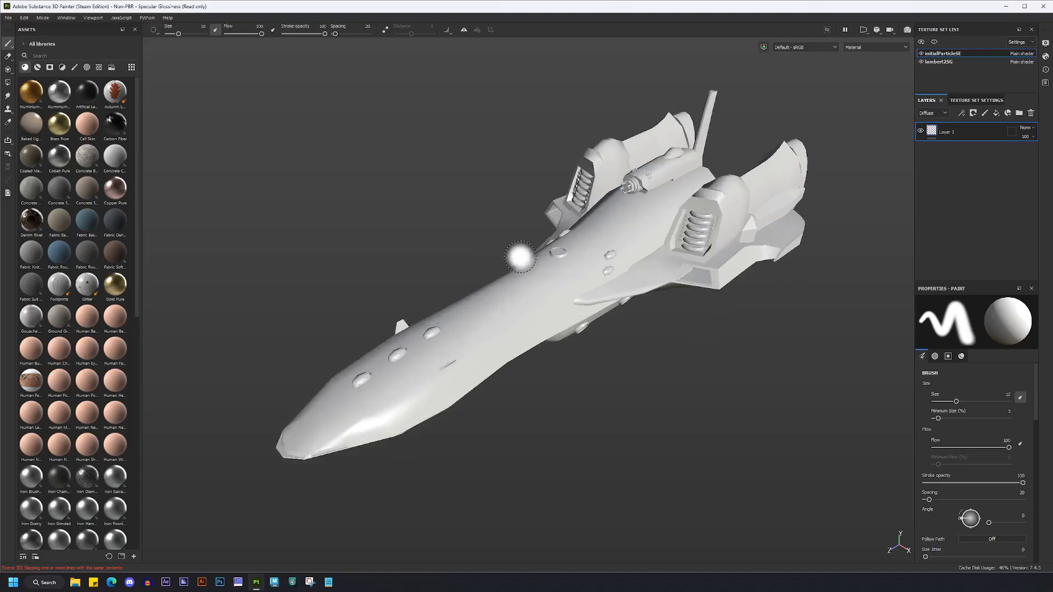
{"action": "left_click_drag", "start_coordinate": [524, 293], "coordinate": [528, 273], "text": "alt"}
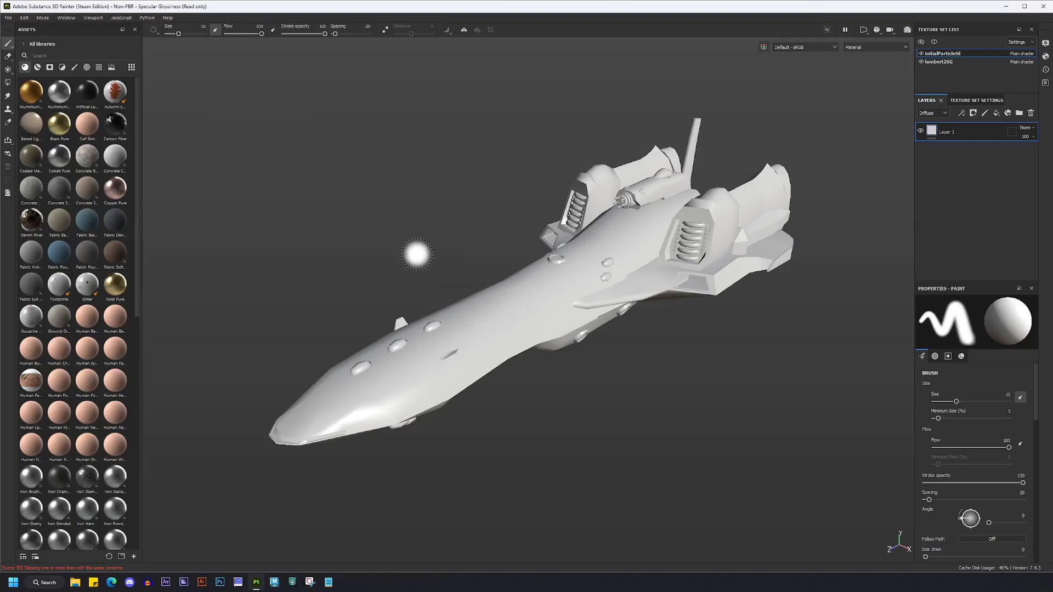
{"action": "key", "text": "ctrl+shift+b"}
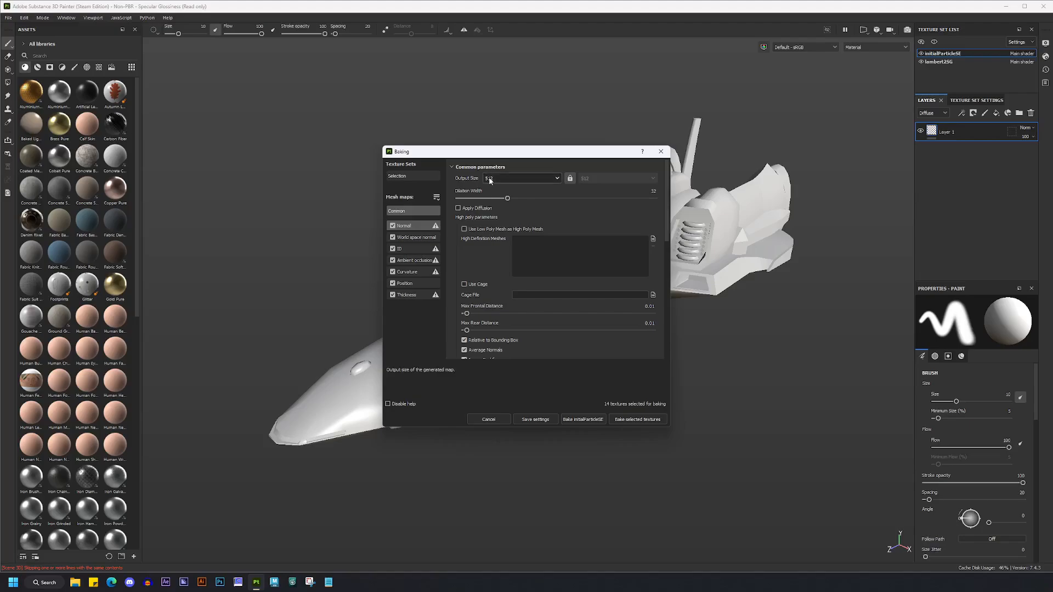
{"action": "left_click", "coordinate": [489, 178]}
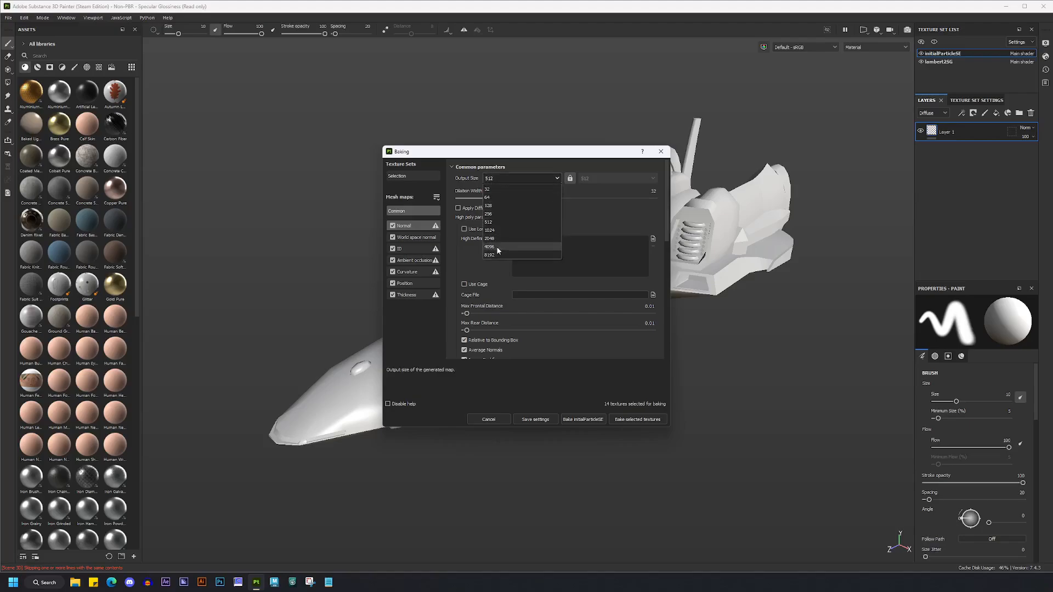
{"action": "left_click", "coordinate": [496, 246]}
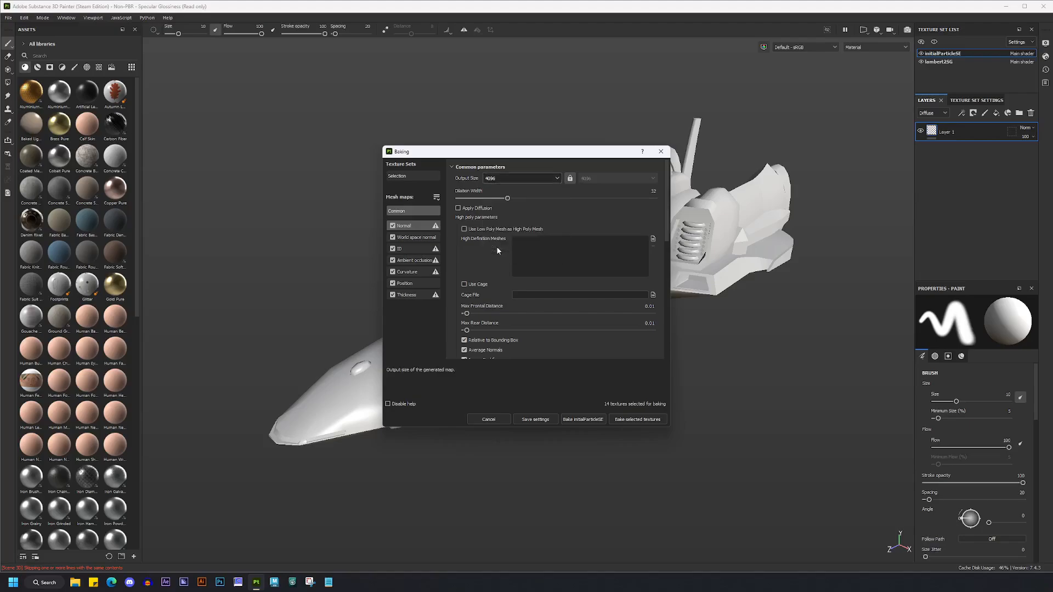
{"action": "left_click", "coordinate": [393, 248]}
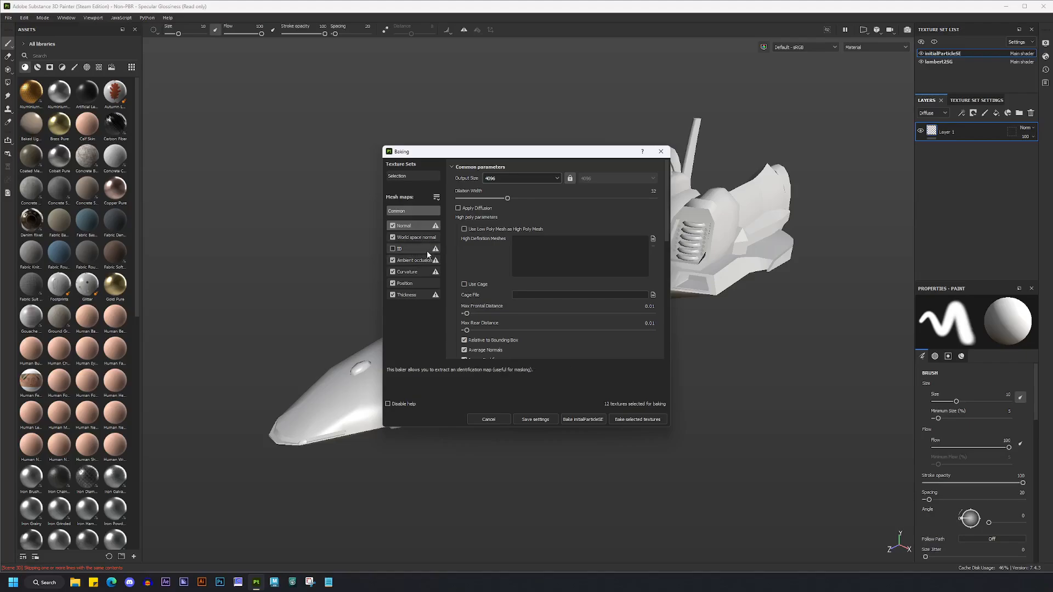
Set the bake antialiasing to Subsampling 4x4 and bake the selected textures for both texture sets
{"action": "scroll", "coordinate": [483, 274], "scroll_direction": "down", "scroll_amount": 3}
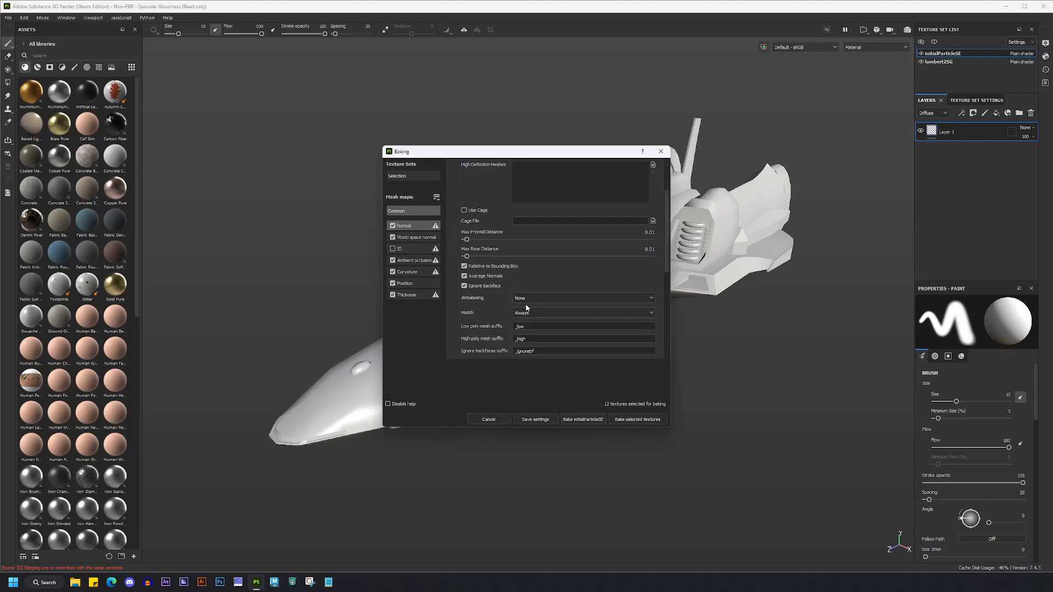
{"action": "left_click", "coordinate": [525, 298]}
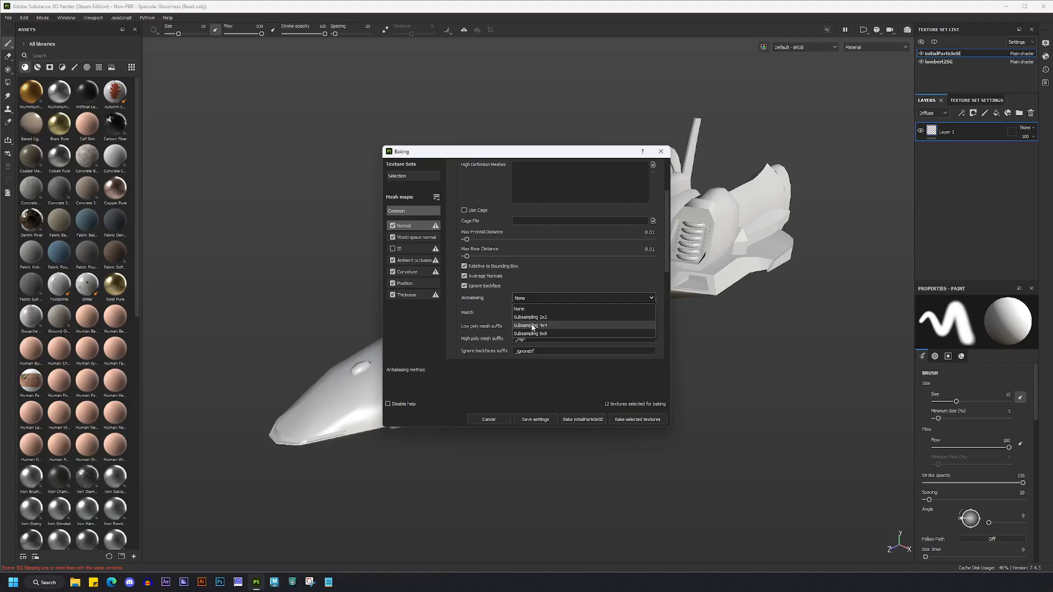
{"action": "left_click", "coordinate": [530, 326]}
{"action": "scroll", "coordinate": [488, 280], "scroll_direction": "up", "scroll_amount": 3}
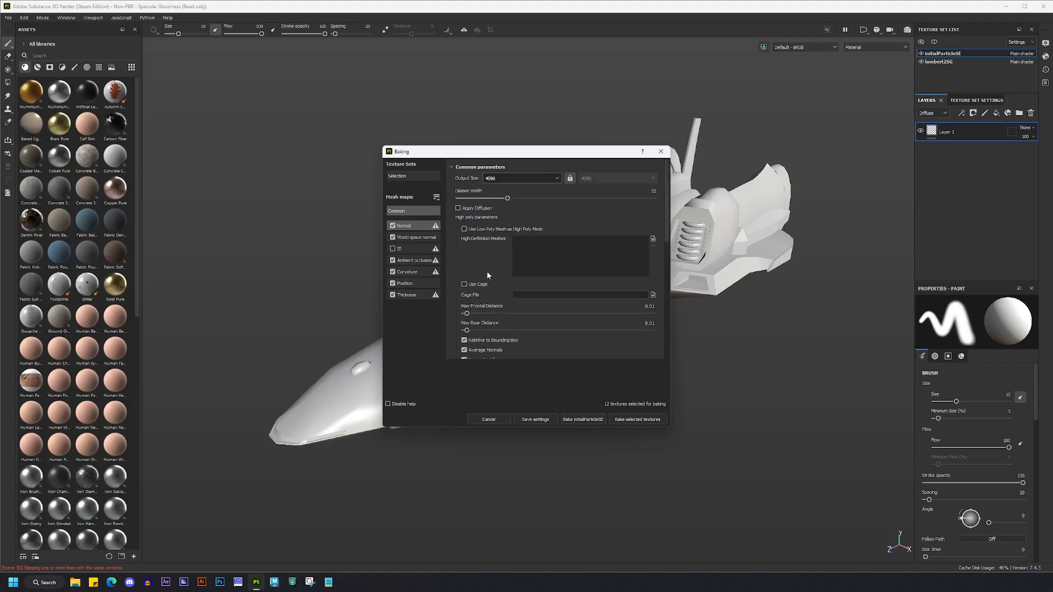
{"action": "left_click", "coordinate": [629, 421]}
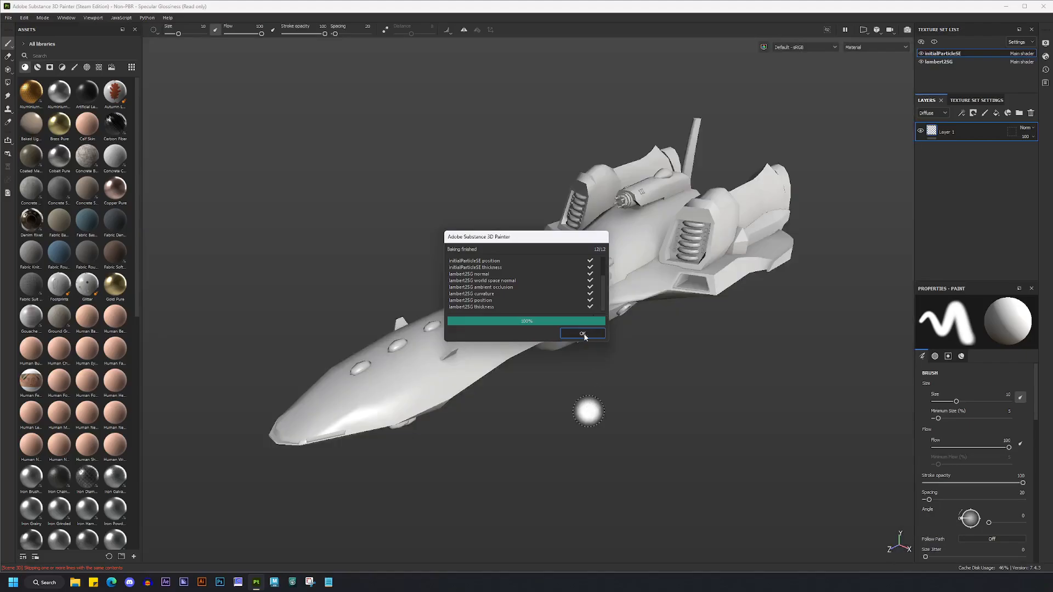
{"action": "left_click", "coordinate": [583, 333]}
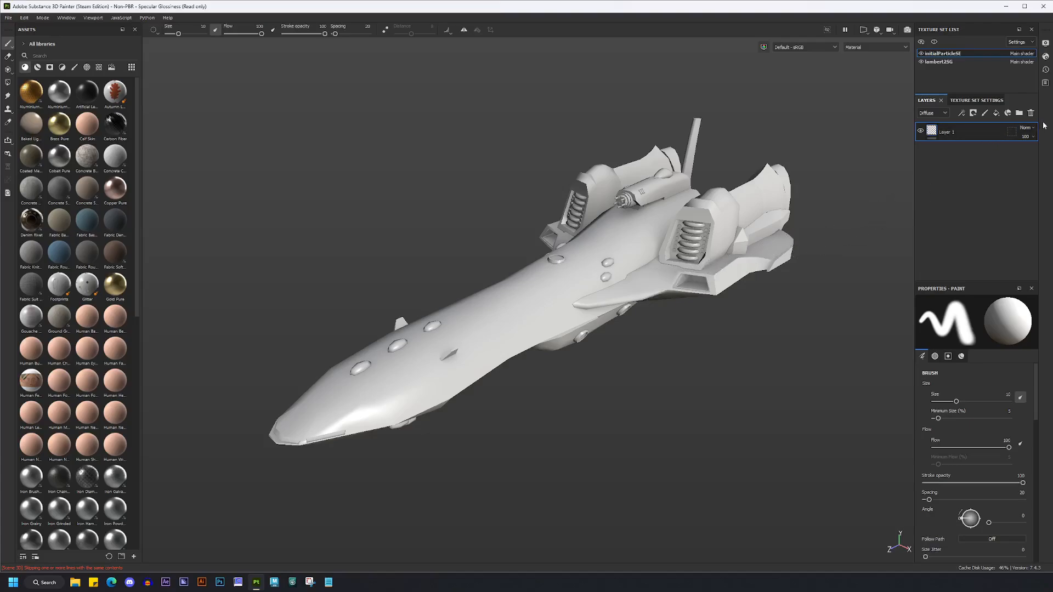
Remove the Glossiness channel from the initialParticleSE texture set
{"action": "left_click", "coordinate": [961, 101]}
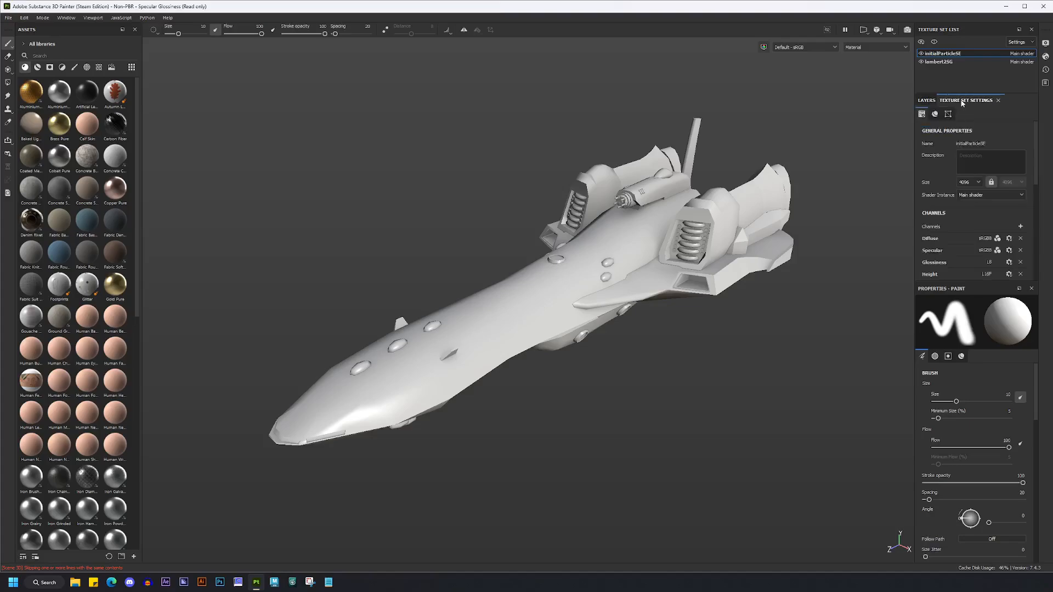
{"action": "scroll", "coordinate": [955, 157], "scroll_direction": "down", "scroll_amount": 3}
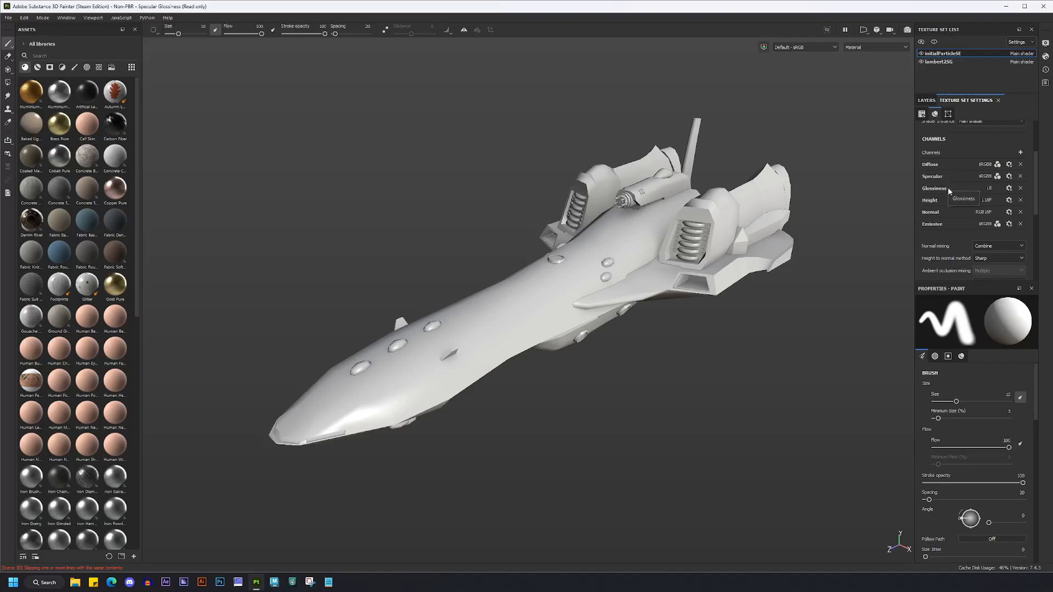
{"action": "left_click", "coordinate": [1021, 187]}
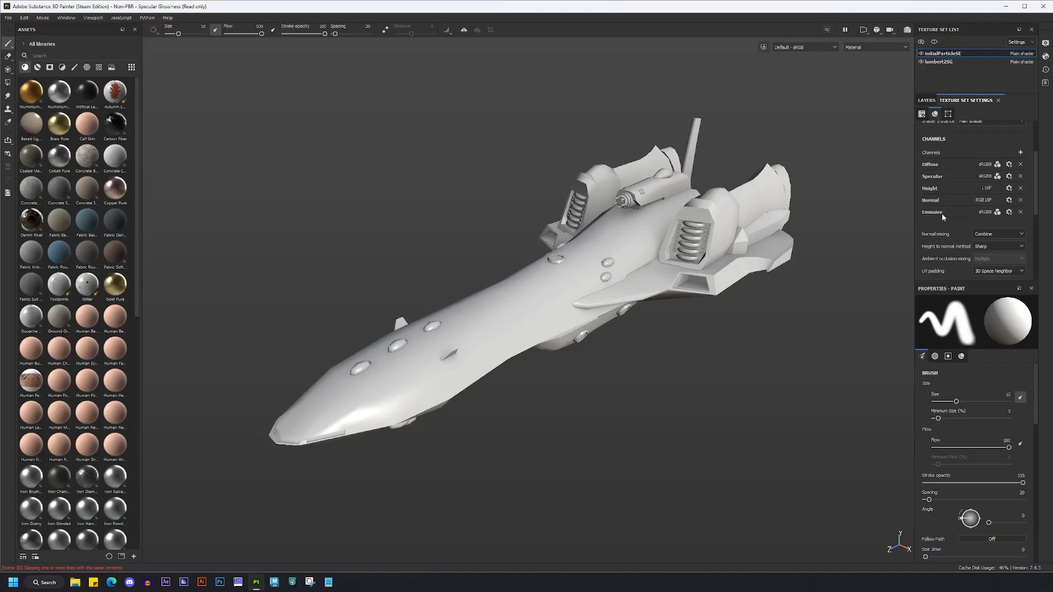
{"action": "scroll", "coordinate": [958, 218], "scroll_direction": "up", "scroll_amount": 3}
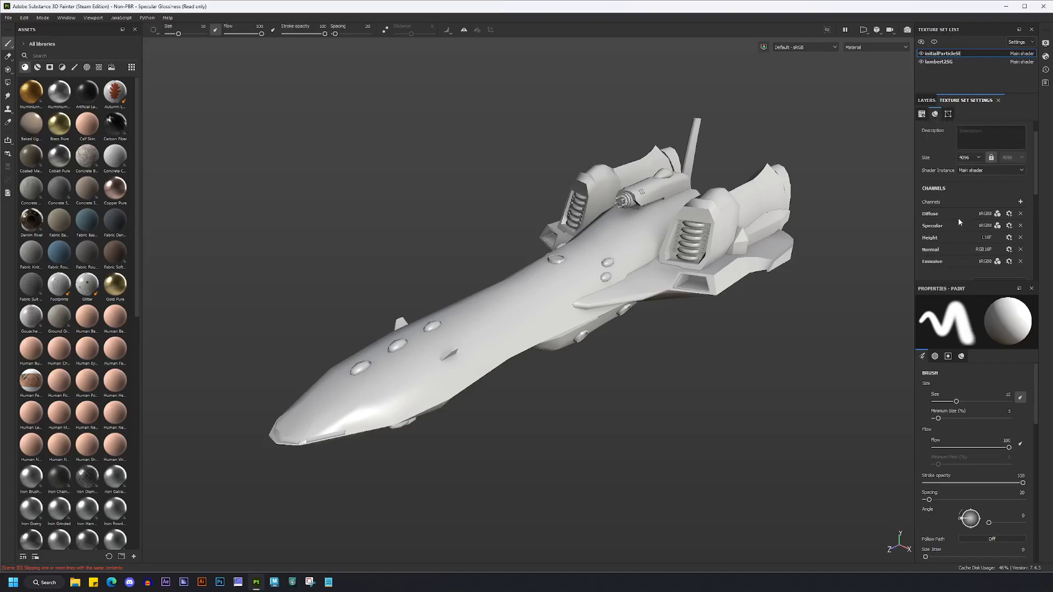
{"action": "left_click", "coordinate": [1021, 201]}
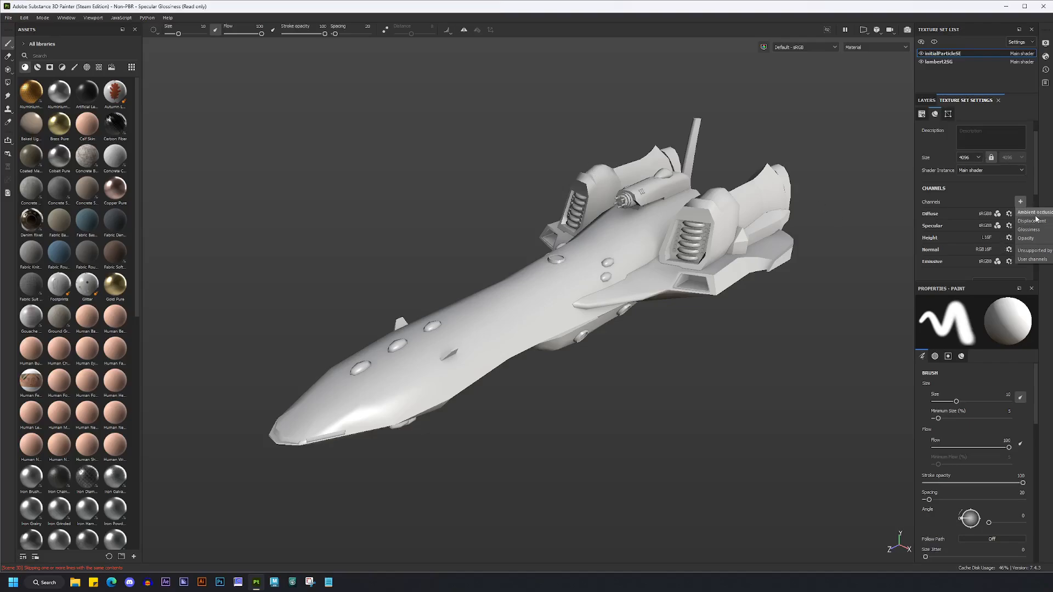
{"action": "left_click", "coordinate": [991, 187]}
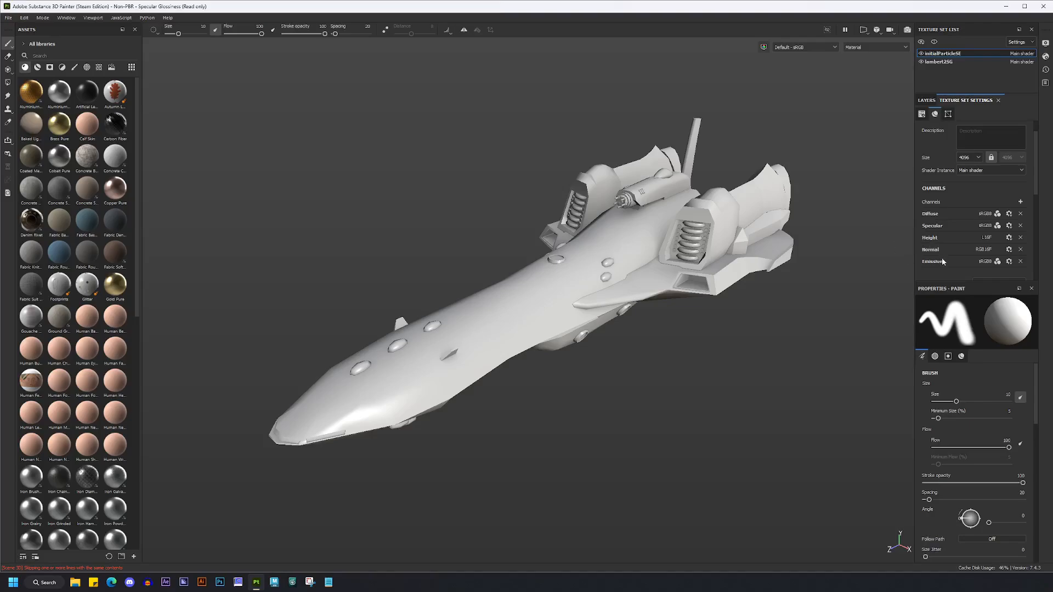
Delete the default paint layer and add a fill layer in its place
{"action": "left_click", "coordinate": [924, 101]}
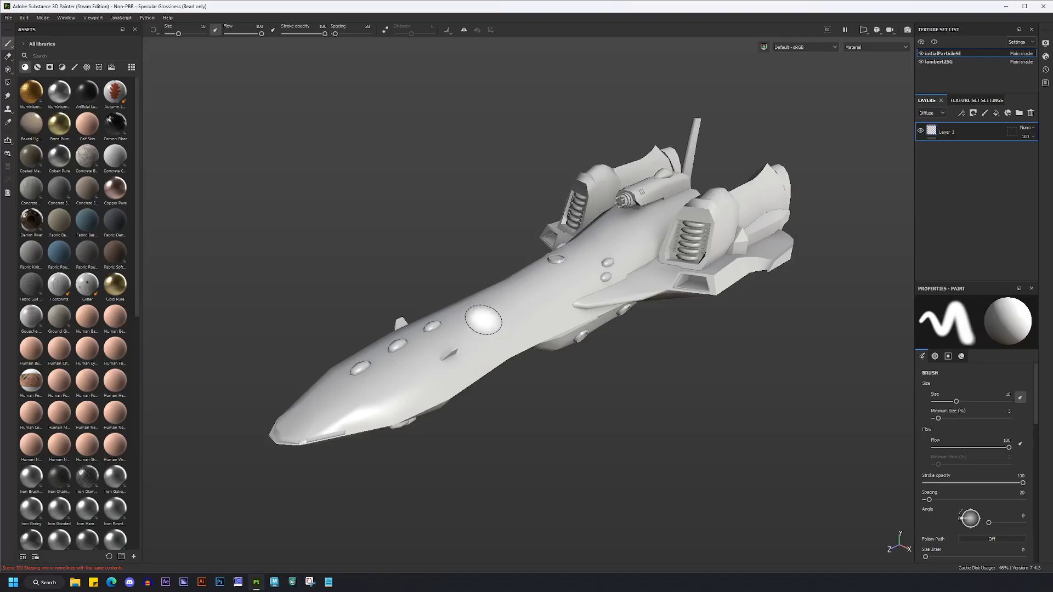
{"action": "scroll", "coordinate": [482, 323], "scroll_direction": "up", "scroll_amount": 3}
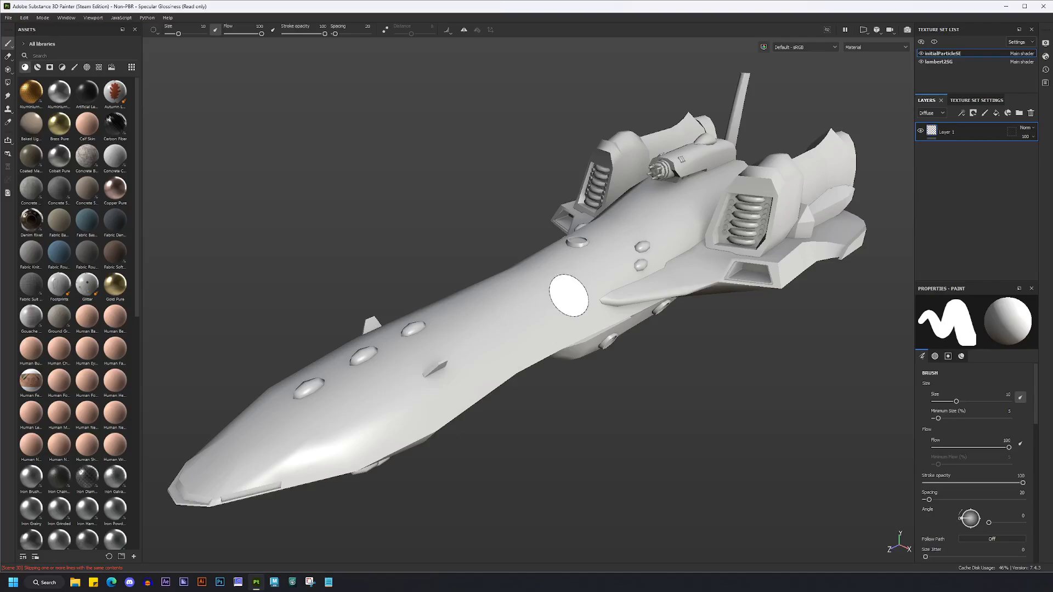
{"action": "scroll", "coordinate": [973, 438], "scroll_direction": "down", "scroll_amount": 6}
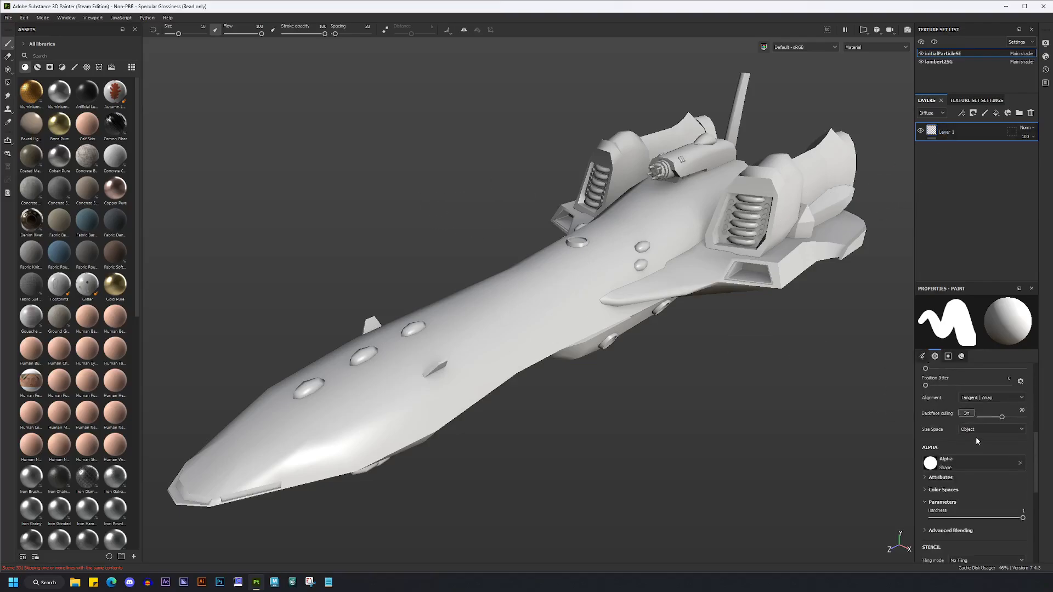
{"action": "left_click", "coordinate": [1030, 113]}
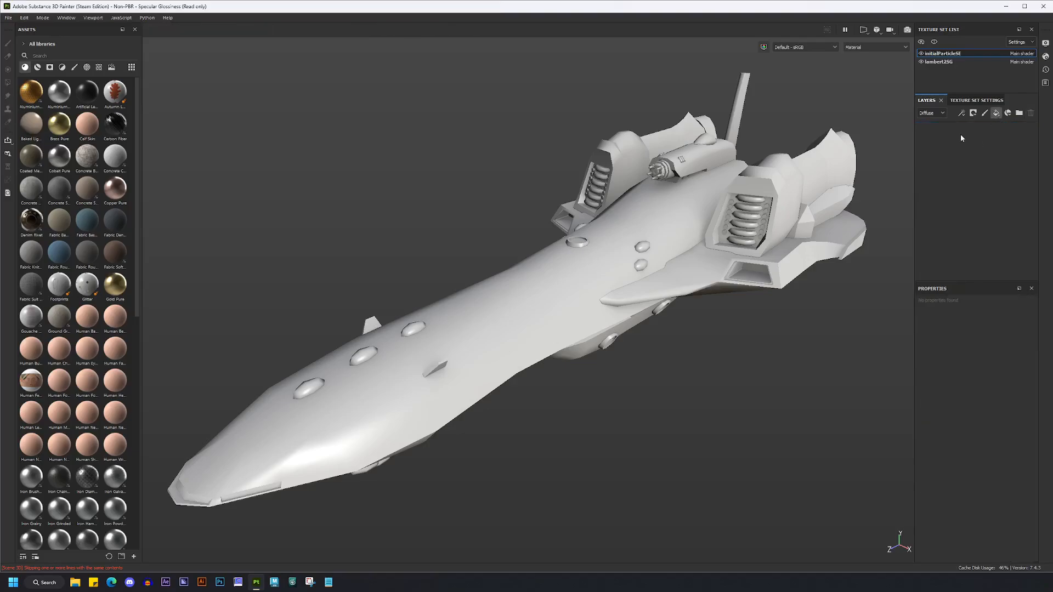
{"action": "left_click", "coordinate": [995, 113]}
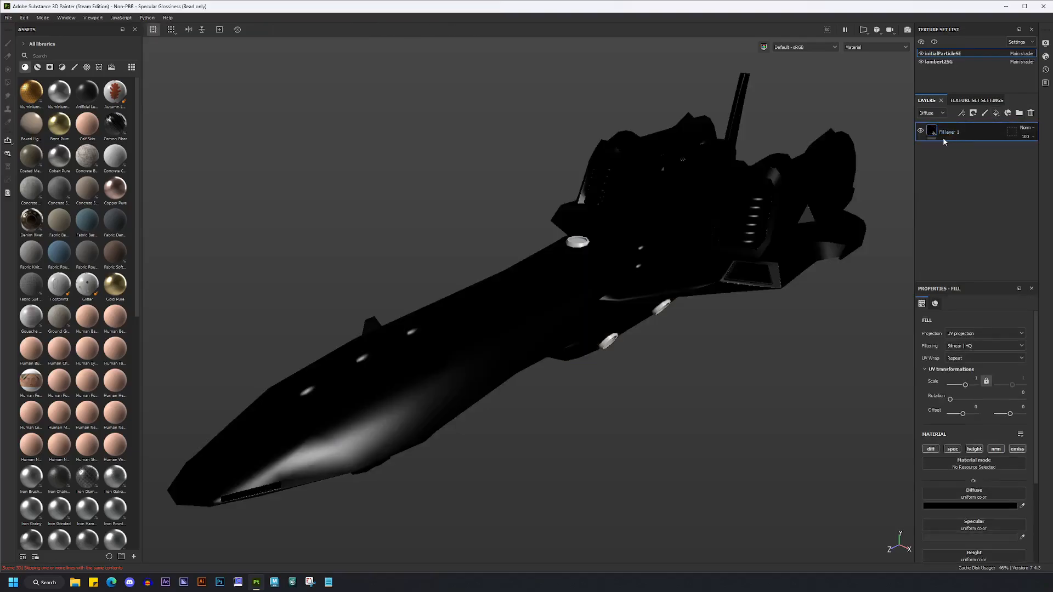
Find the Steel Rust and Wear material and assign it to the fill layer
{"action": "left_click", "coordinate": [966, 464]}
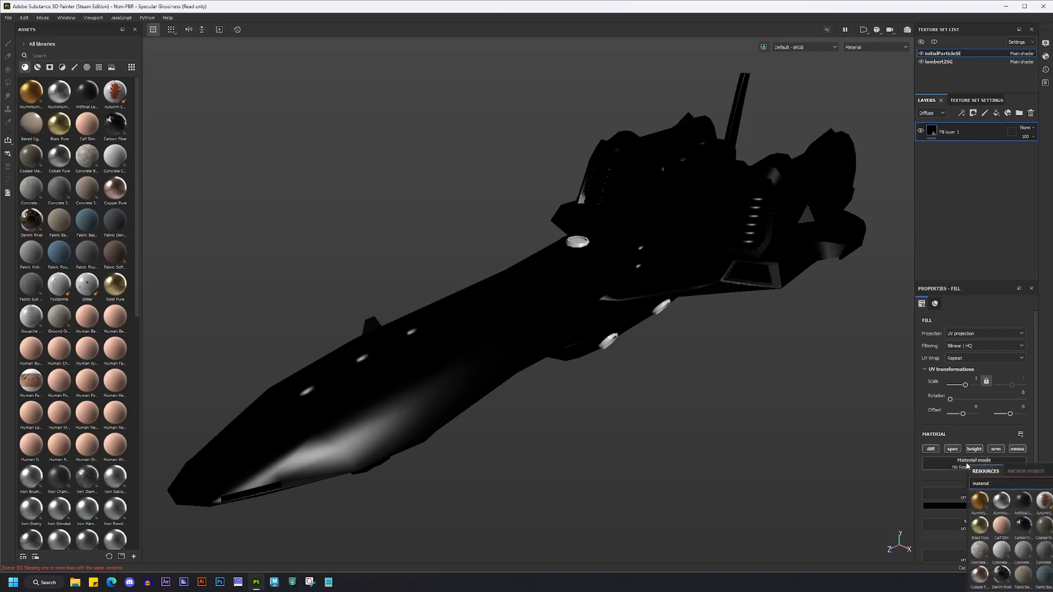
{"action": "type", "text": "wea"}
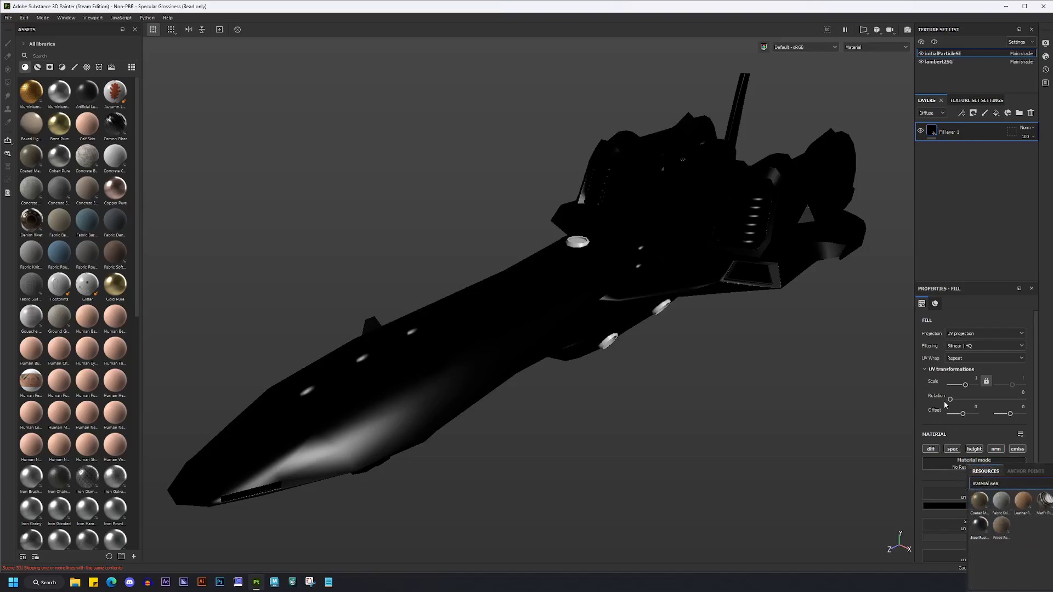
{"action": "left_click", "coordinate": [980, 526]}
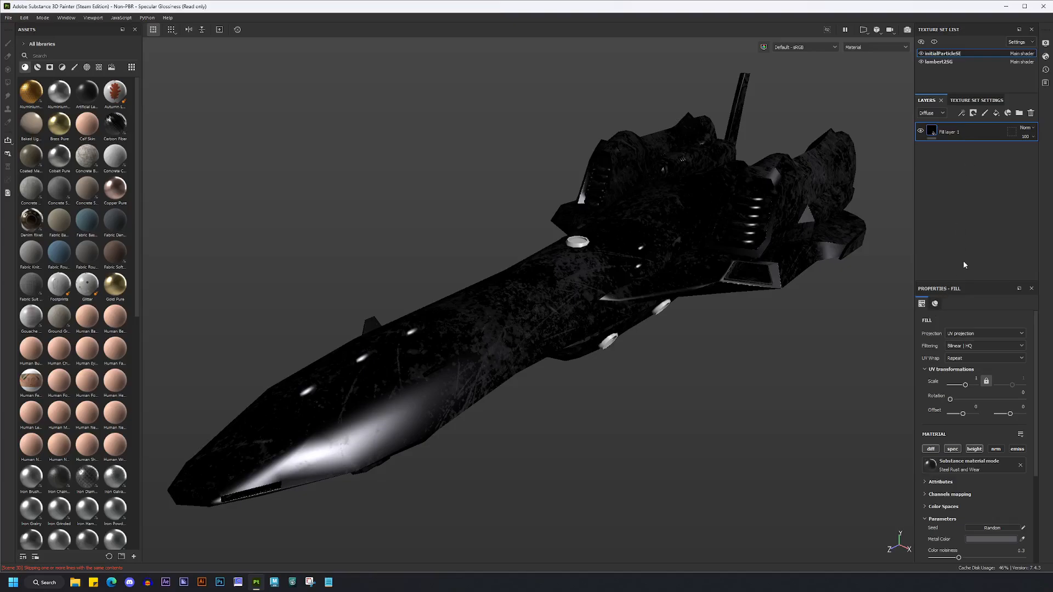
Add a white mask to the fill layer and apply the Metal Edge Wear generator to the mask
{"action": "left_click", "coordinate": [973, 113]}
{"action": "left_click", "coordinate": [982, 124]}
{"action": "left_click", "coordinate": [961, 113]}
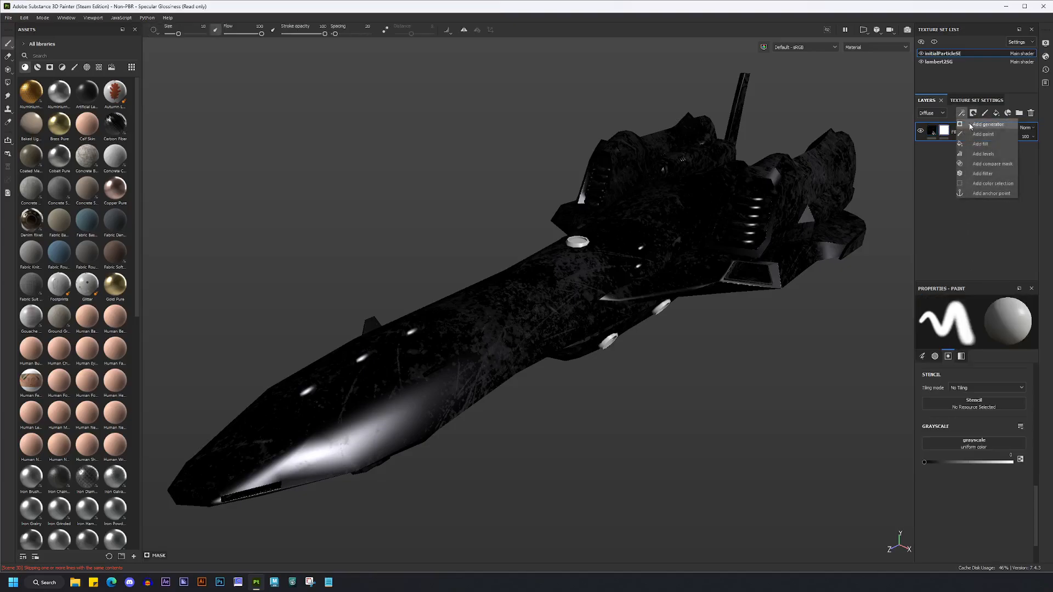
{"action": "left_click", "coordinate": [981, 125]}
{"action": "left_click", "coordinate": [960, 328]}
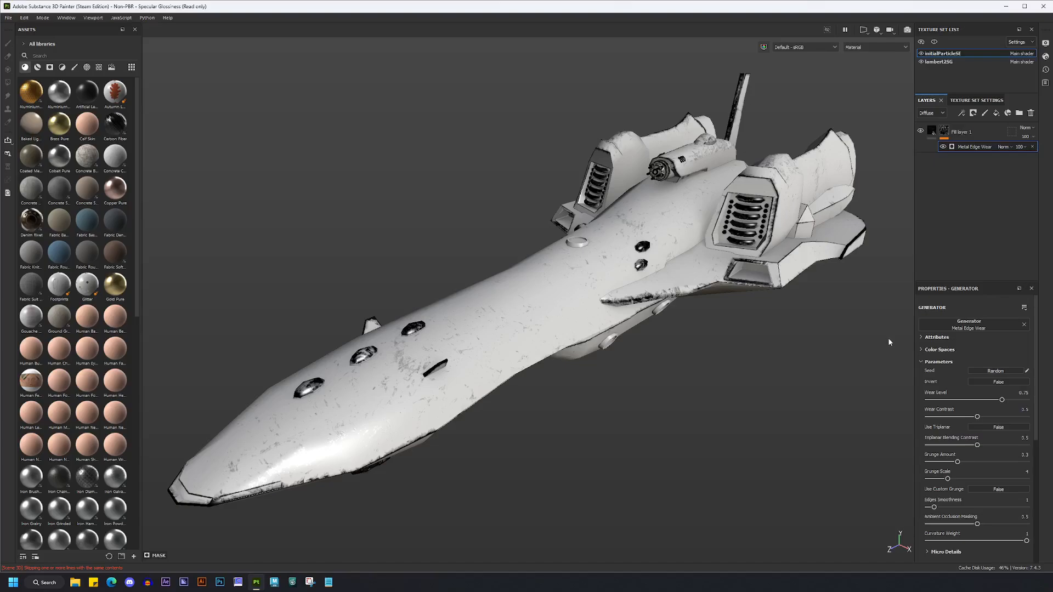
{"action": "left_click_drag", "start_coordinate": [718, 327], "coordinate": [713, 306], "text": "alt"}
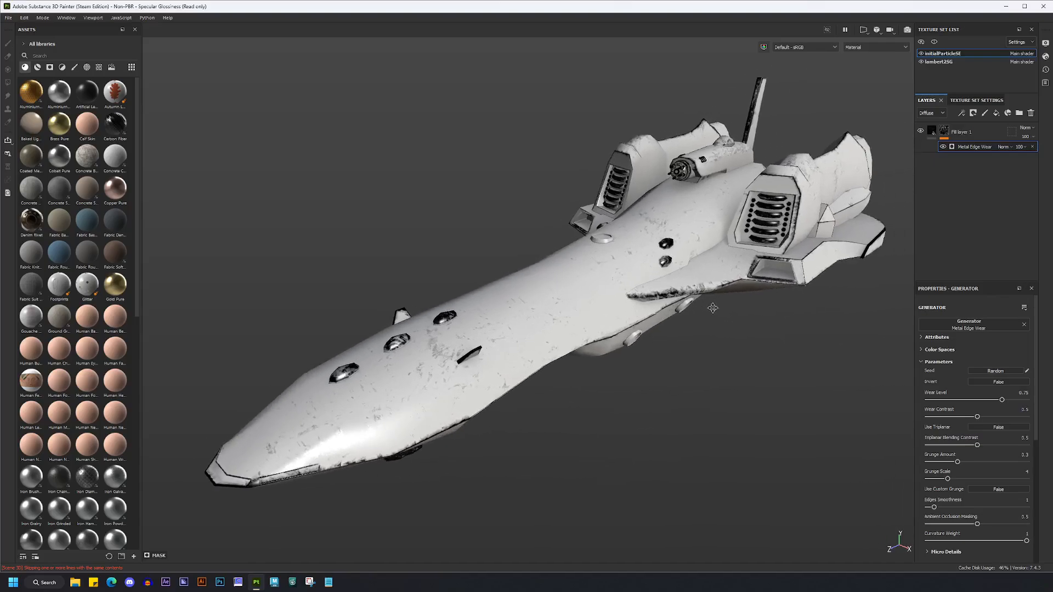
{"action": "key", "text": "Delete"}
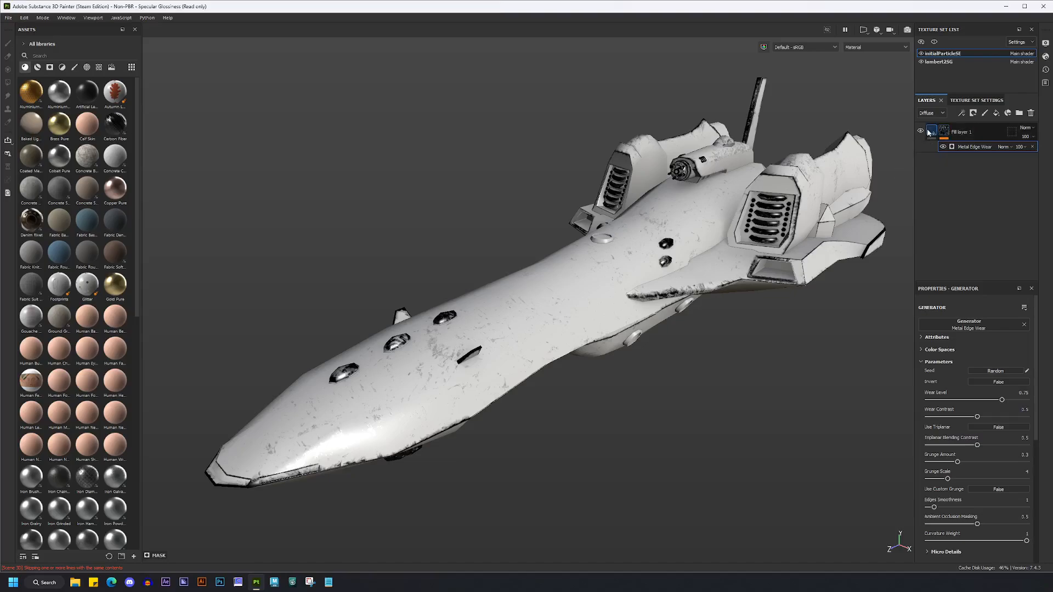
Change the edge-wear fill layer's diffuse colour to a medium grey
{"action": "left_click", "coordinate": [1020, 465]}
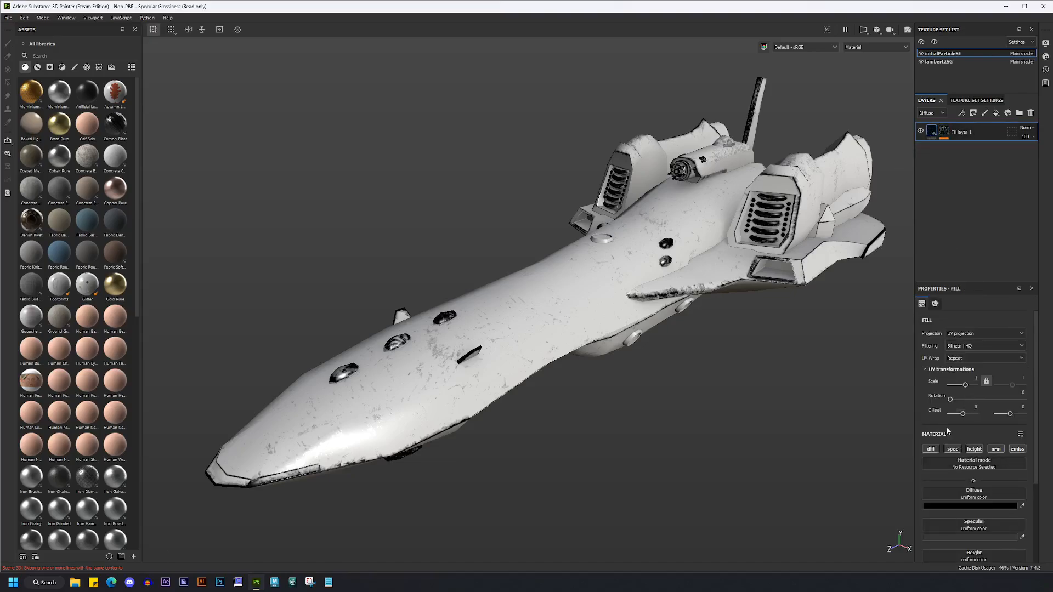
{"action": "left_click", "coordinate": [986, 508]}
{"action": "left_click", "coordinate": [994, 495]}
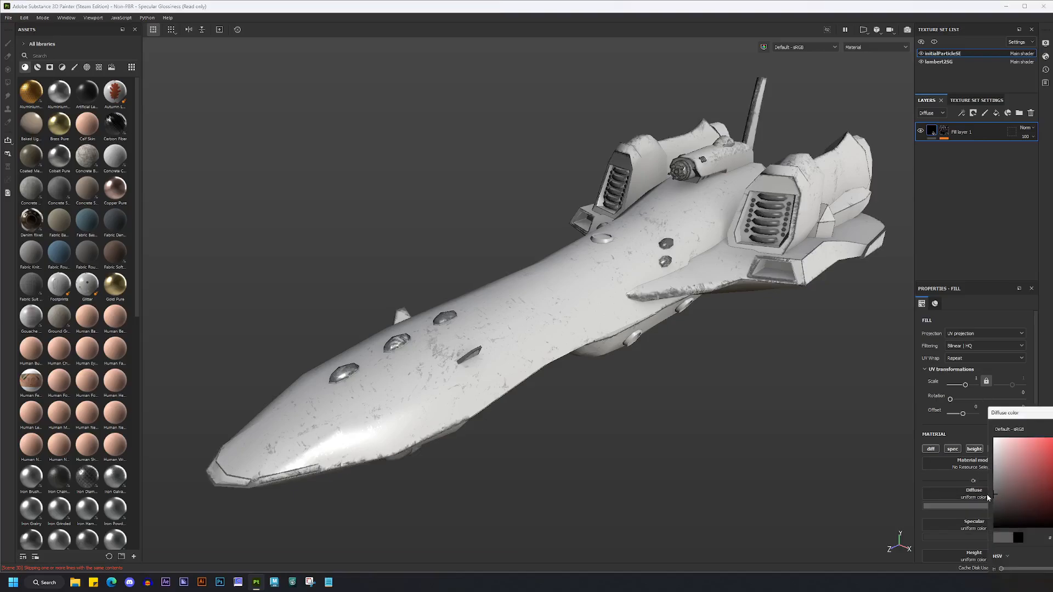
{"action": "scroll", "coordinate": [973, 422], "scroll_direction": "down", "scroll_amount": 2}
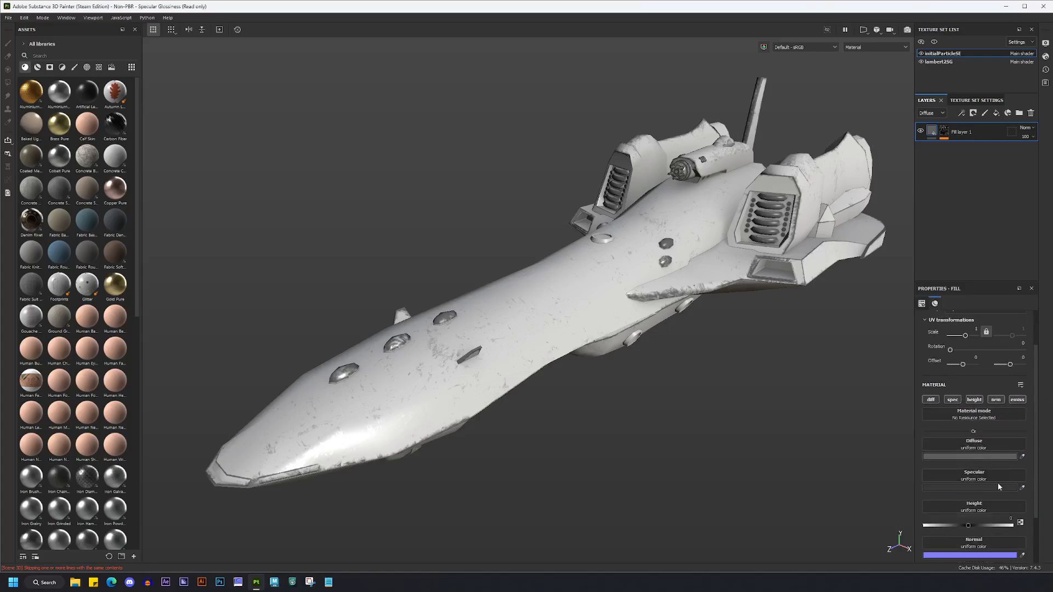
Make the edge-wear layer's specular colour white and lower its height to about -0.027
{"action": "left_click", "coordinate": [993, 488]}
{"action": "left_click_drag", "start_coordinate": [1010, 396], "coordinate": [968, 277]}
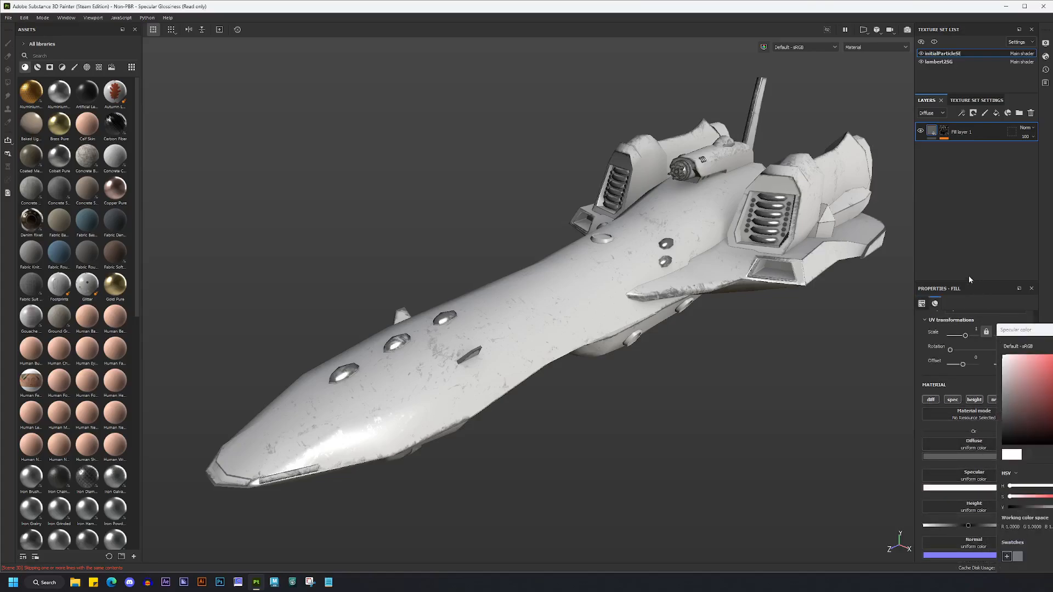
{"action": "left_click", "coordinate": [966, 524]}
{"action": "left_click_drag", "start_coordinate": [966, 525], "coordinate": [967, 524]}
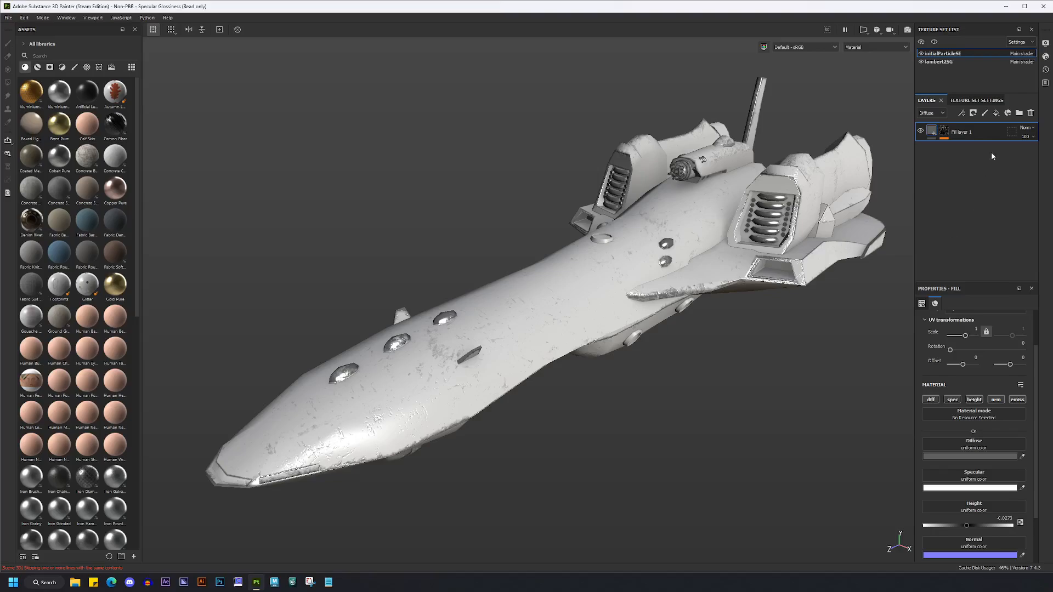
Add a second fill layer with a dark brown diffuse colour and a black specular colour
{"action": "left_click", "coordinate": [996, 113]}
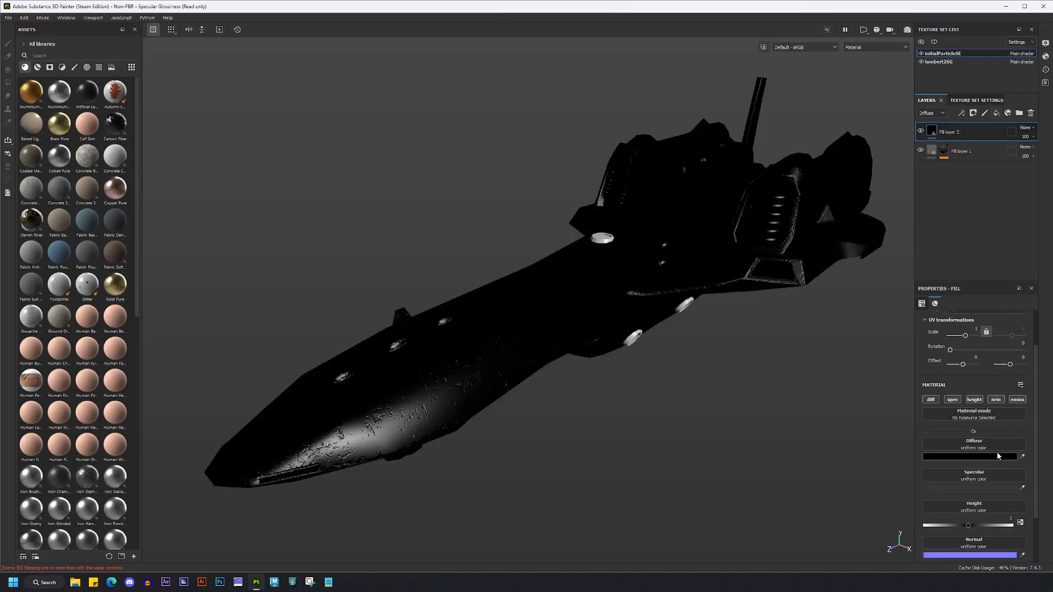
{"action": "left_click", "coordinate": [991, 457]}
{"action": "left_click_drag", "start_coordinate": [1012, 433], "coordinate": [1000, 423]}
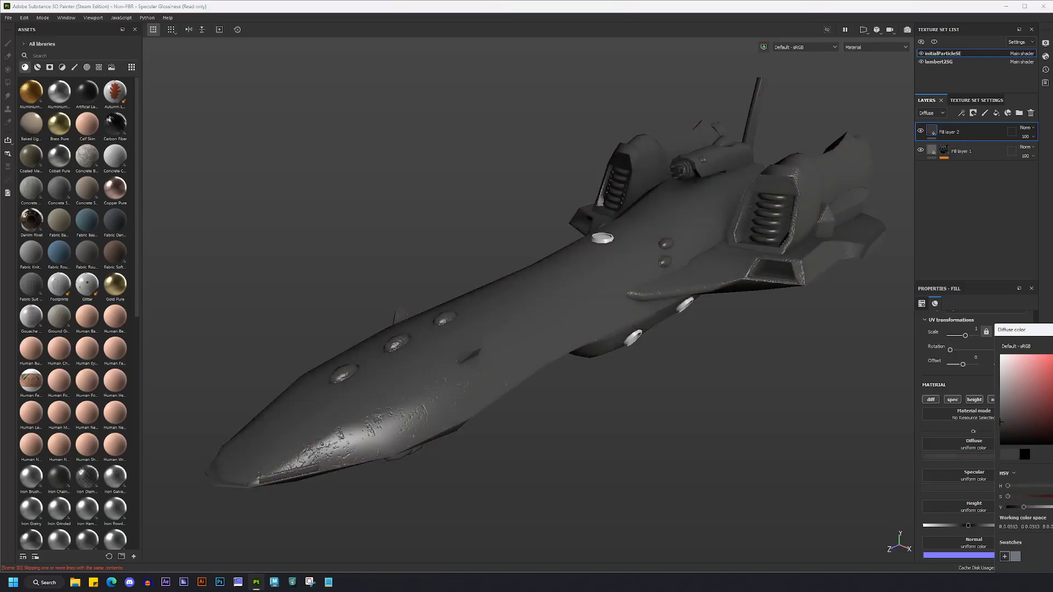
{"action": "left_click_drag", "start_coordinate": [1007, 485], "coordinate": [1014, 485]}
{"action": "left_click", "coordinate": [1019, 422]}
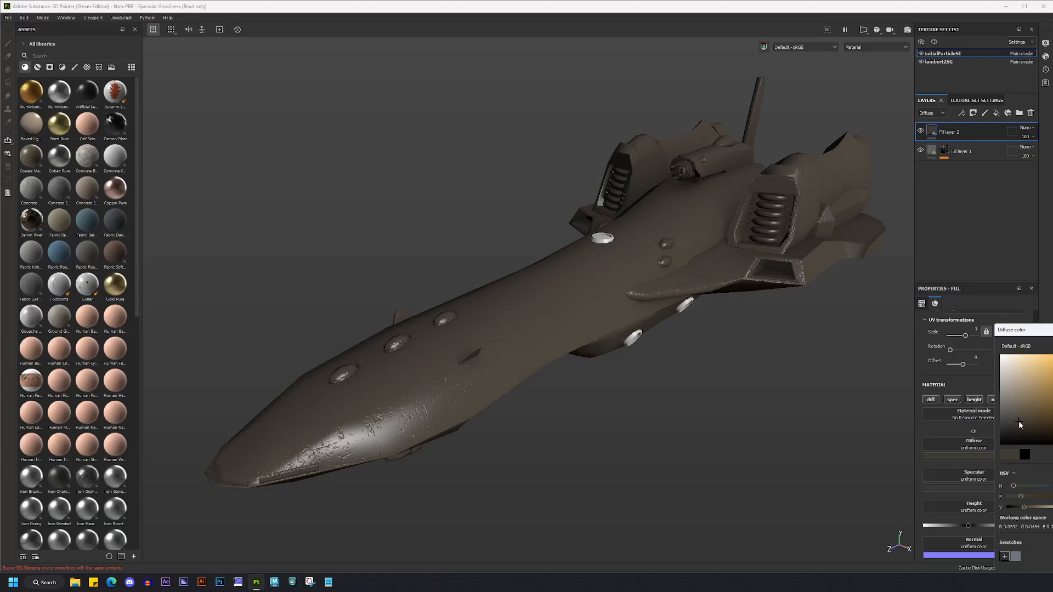
{"action": "key", "text": "Escape"}
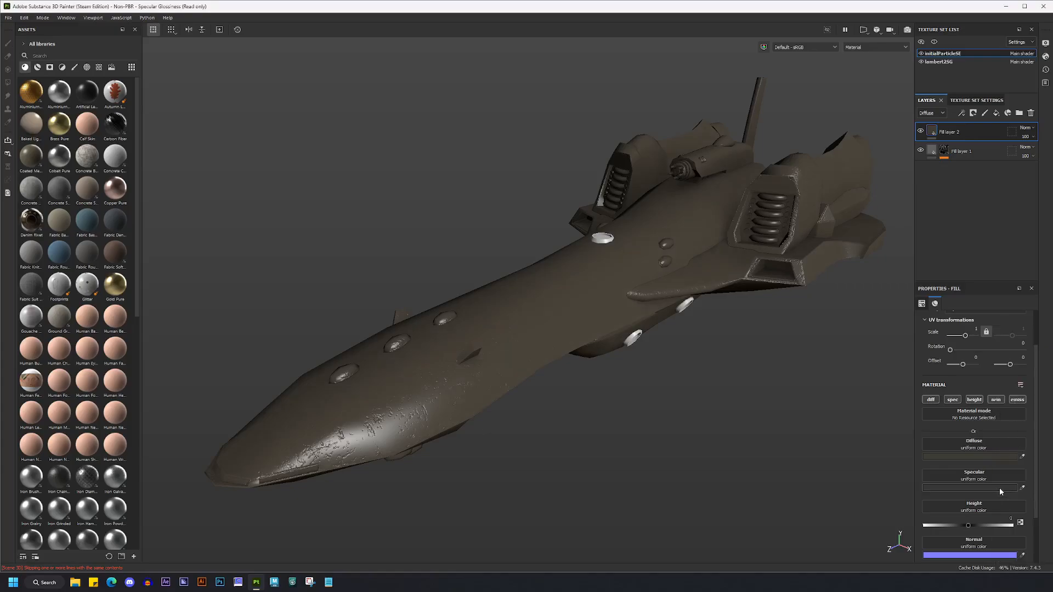
{"action": "left_click", "coordinate": [999, 488]}
{"action": "left_click", "coordinate": [1012, 443]}
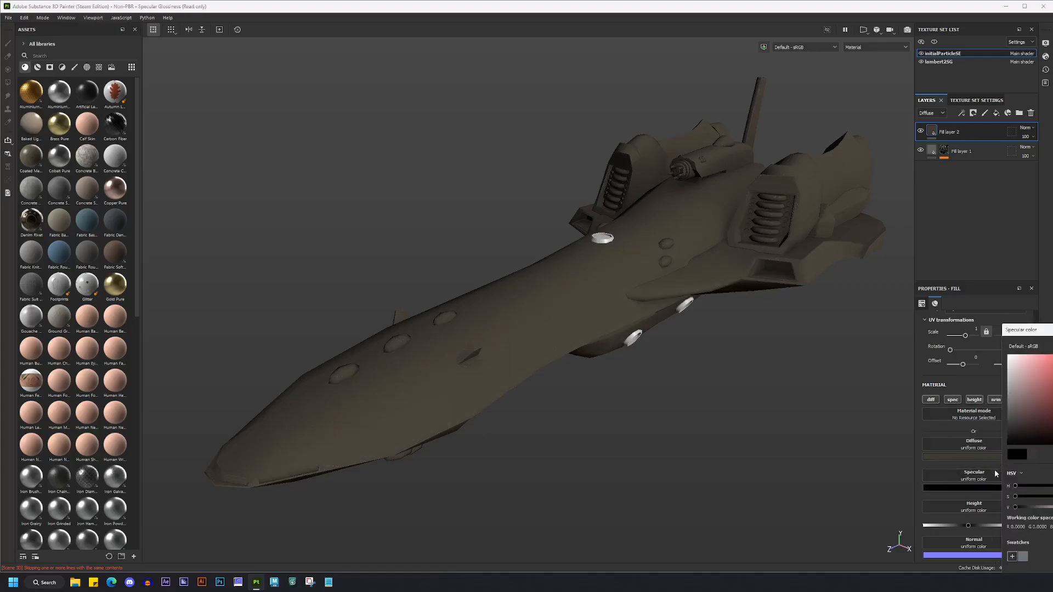
{"action": "key", "text": "Escape"}
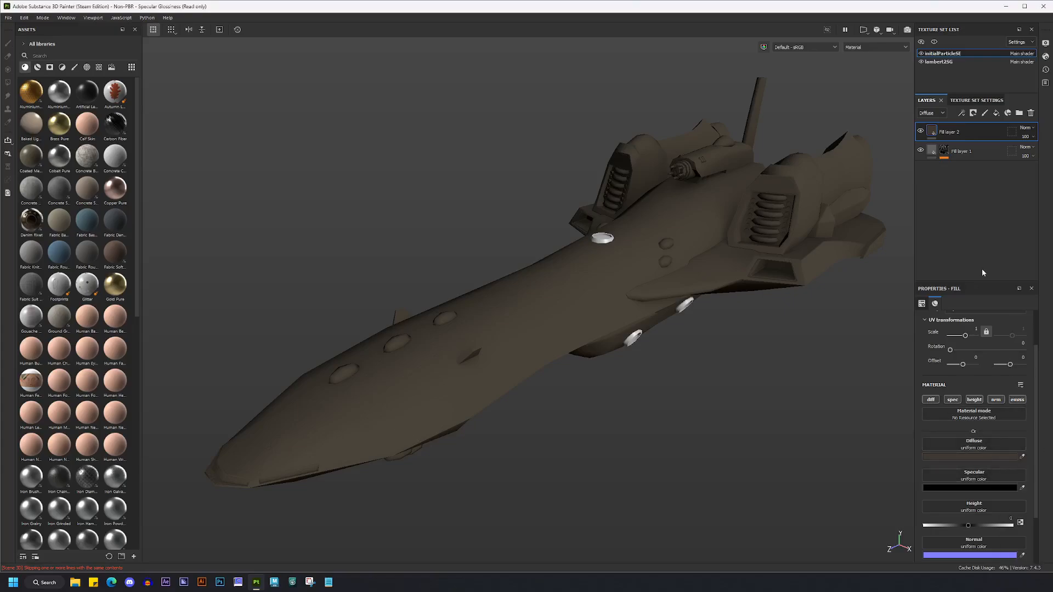
Add a white mask with a Dirt generator to the brown fill layer and set the dirt level to 0.65
{"action": "left_click", "coordinate": [973, 113]}
{"action": "left_click", "coordinate": [980, 124]}
{"action": "left_click", "coordinate": [962, 113]}
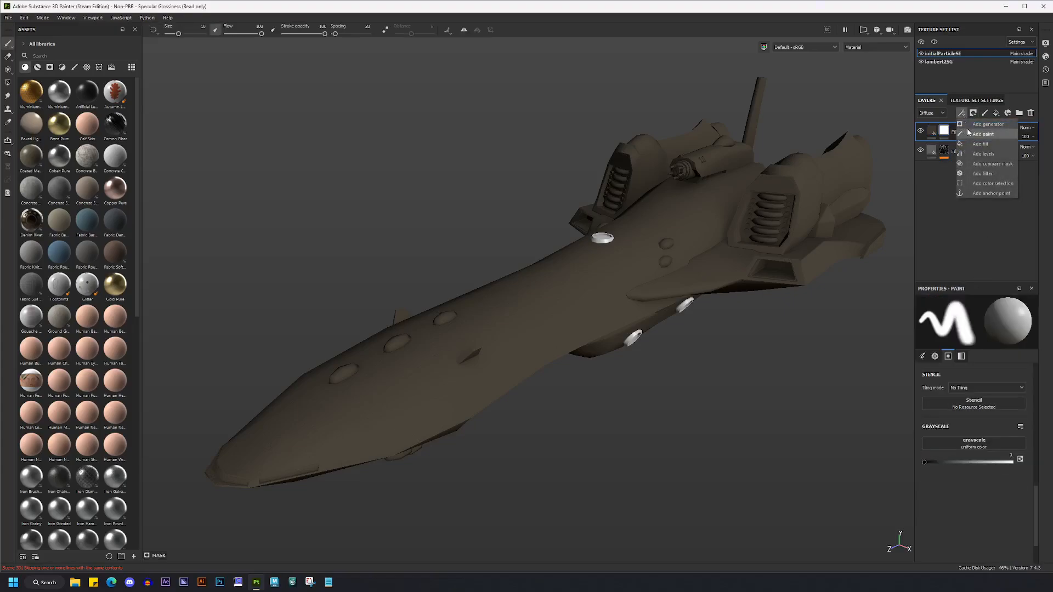
{"action": "left_click", "coordinate": [984, 124]}
{"action": "left_click", "coordinate": [965, 327]}
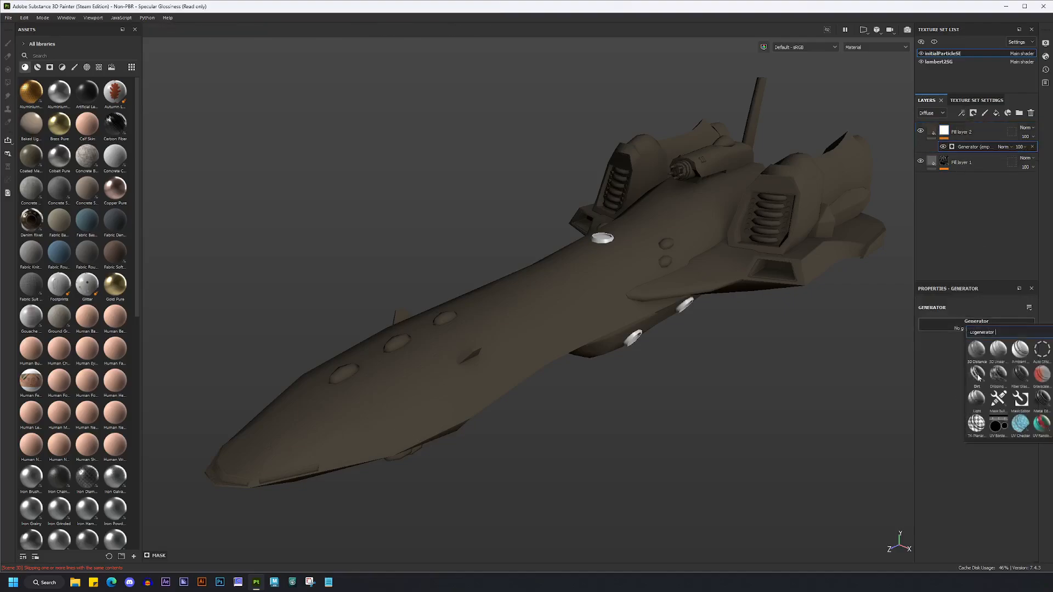
{"action": "left_click", "coordinate": [976, 373]}
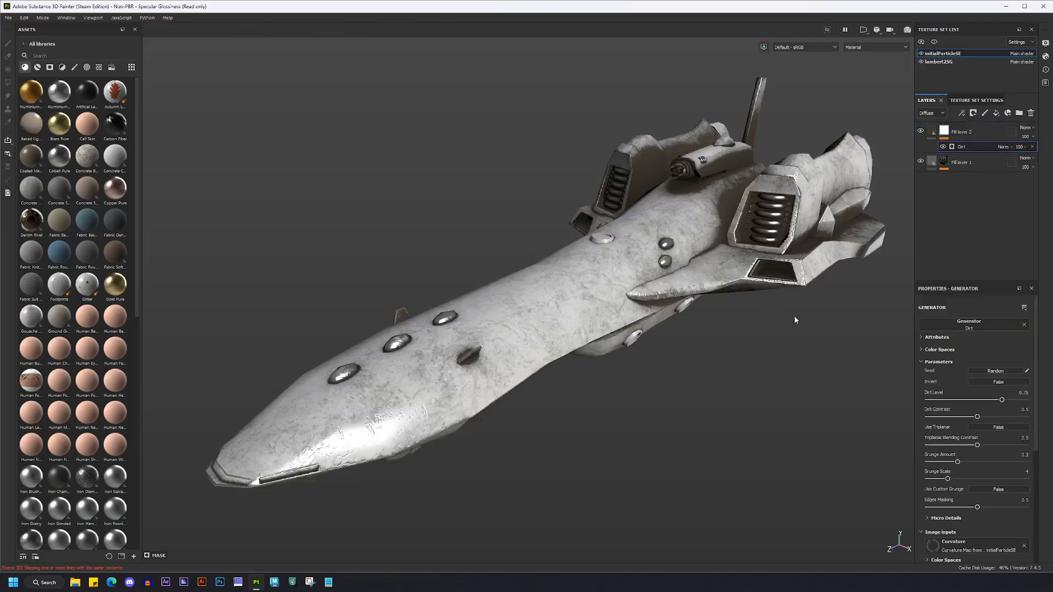
{"action": "left_click_drag", "start_coordinate": [1001, 400], "coordinate": [993, 400]}
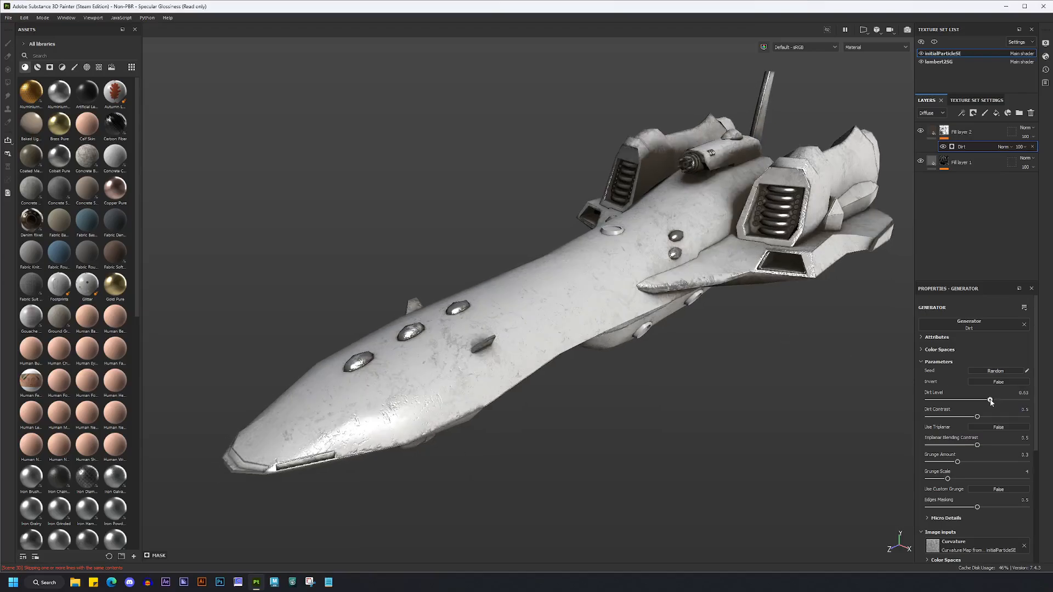
{"action": "middle_click_drag", "start_coordinate": [580, 333], "coordinate": [620, 342], "text": "alt"}
{"action": "left_click_drag", "start_coordinate": [621, 343], "coordinate": [622, 336], "text": "alt"}
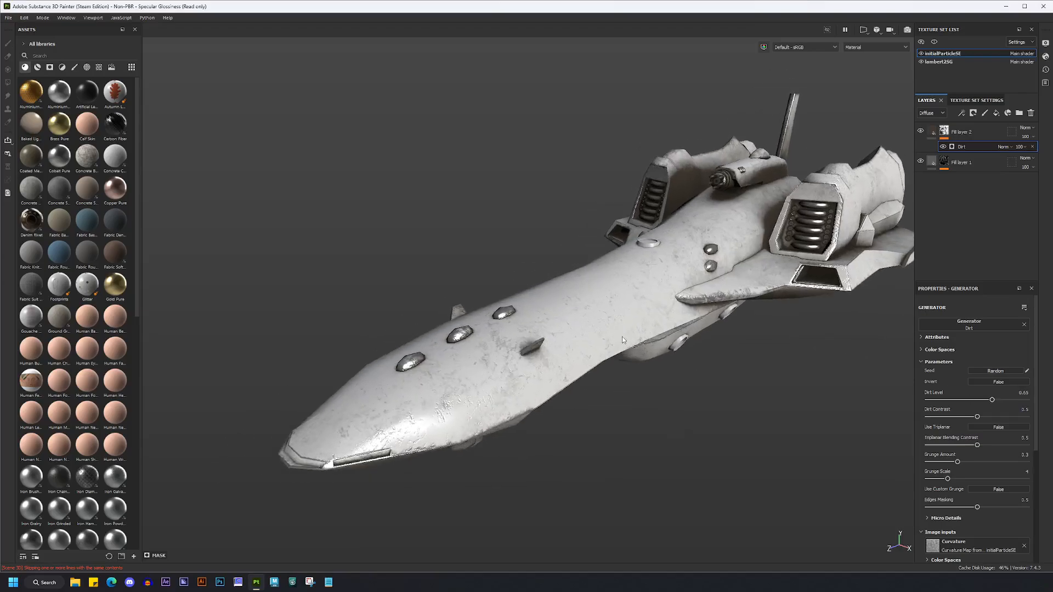
Add a paint layer above the fill layers and enable symmetry for painting
{"action": "left_click", "coordinate": [984, 113]}
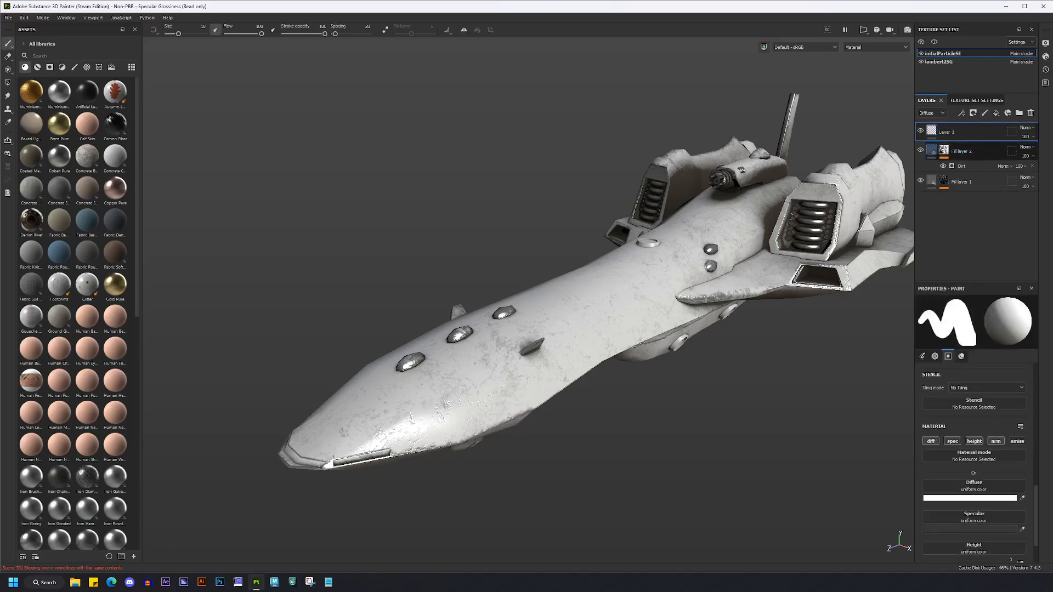
{"action": "left_click", "coordinate": [465, 31]}
{"action": "middle_click_drag", "start_coordinate": [644, 315], "coordinate": [696, 283], "text": "alt"}
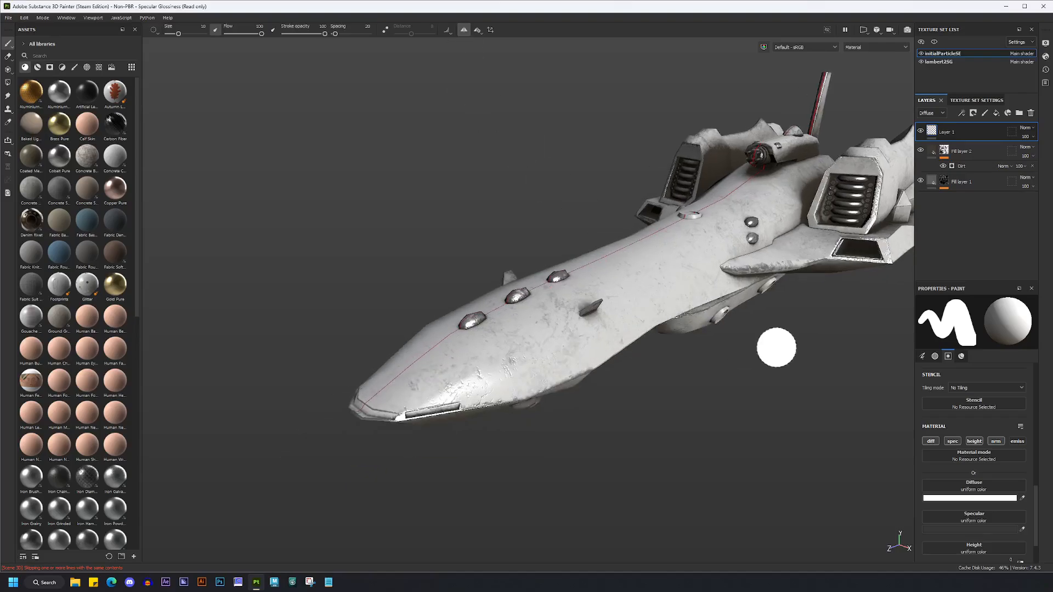
Set the brush's diffuse colour to black and its height to -1
{"action": "left_click", "coordinate": [973, 498]}
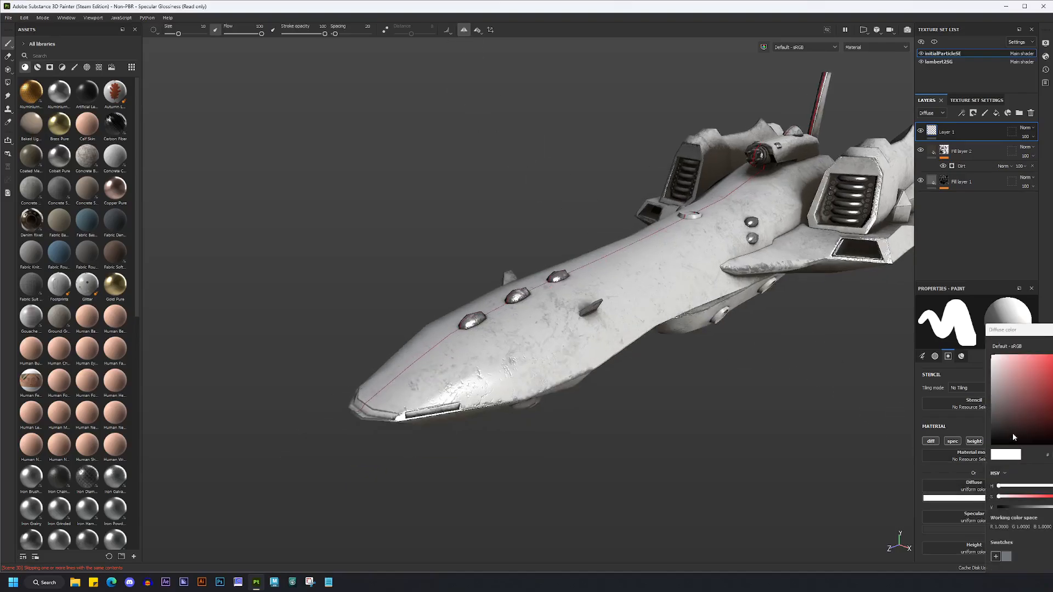
{"action": "left_click", "coordinate": [1012, 436]}
{"action": "key", "text": "Escape"}
{"action": "scroll", "coordinate": [980, 518], "scroll_direction": "down", "scroll_amount": 3}
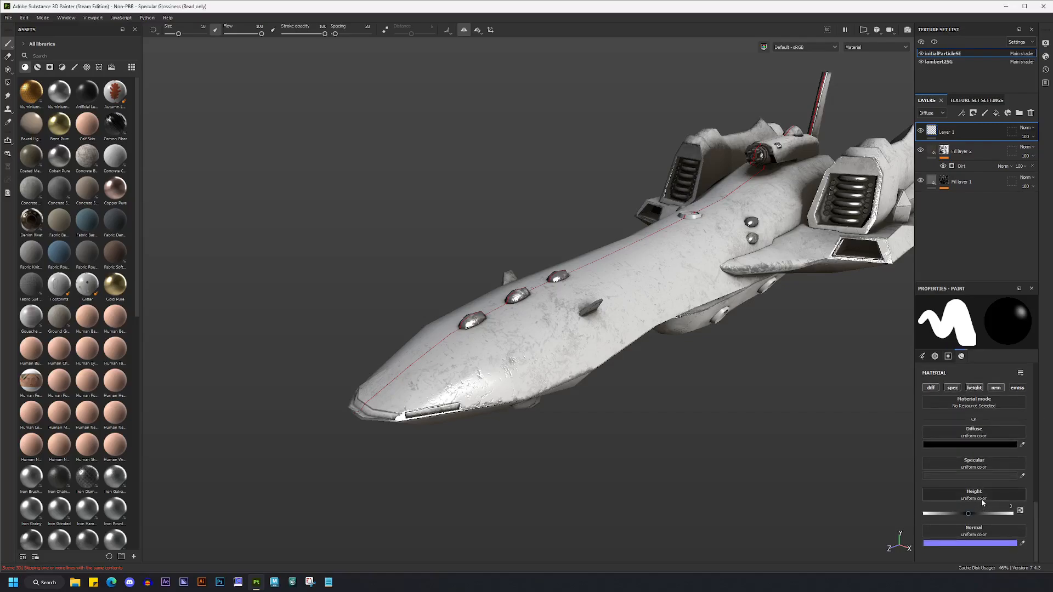
{"action": "left_click_drag", "start_coordinate": [967, 515], "coordinate": [877, 501]}
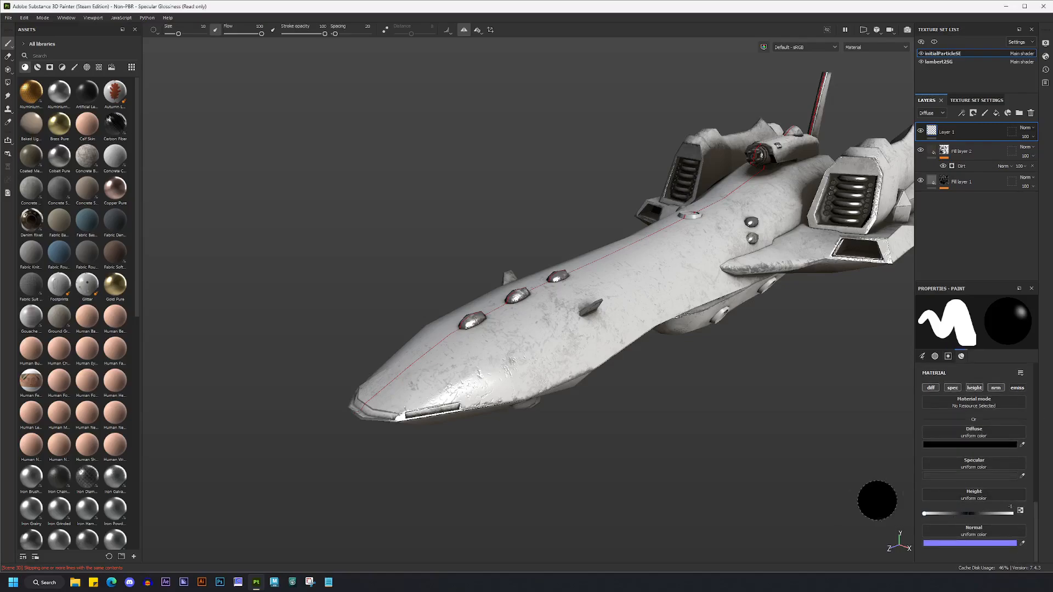
Enable the emissive channel for the brush and give it a very pale blue colour
{"action": "left_click", "coordinate": [1017, 388]}
{"action": "scroll", "coordinate": [982, 538], "scroll_direction": "down", "scroll_amount": 1}
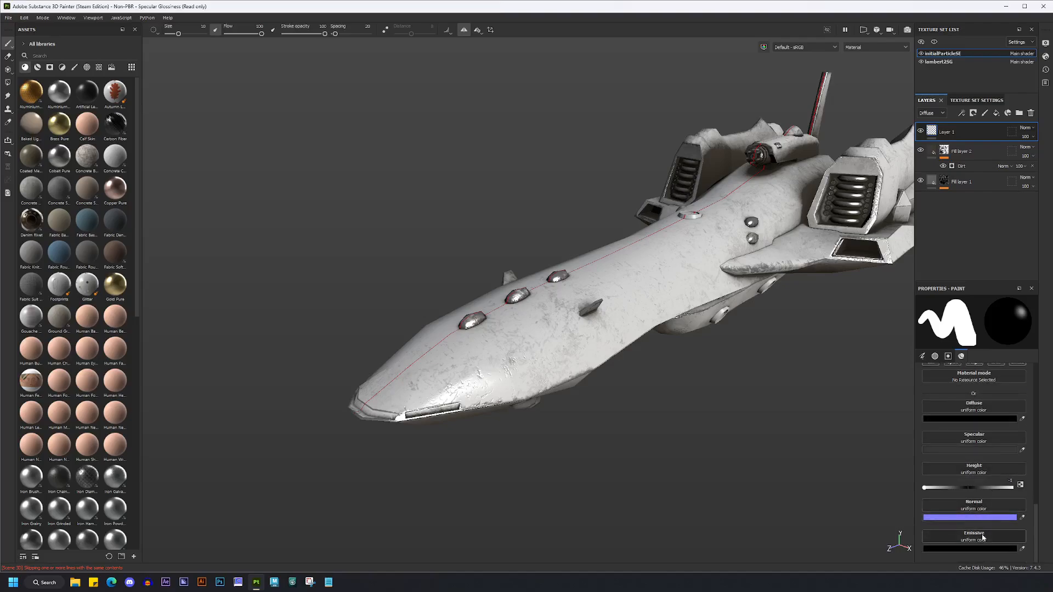
{"action": "left_click", "coordinate": [975, 547]}
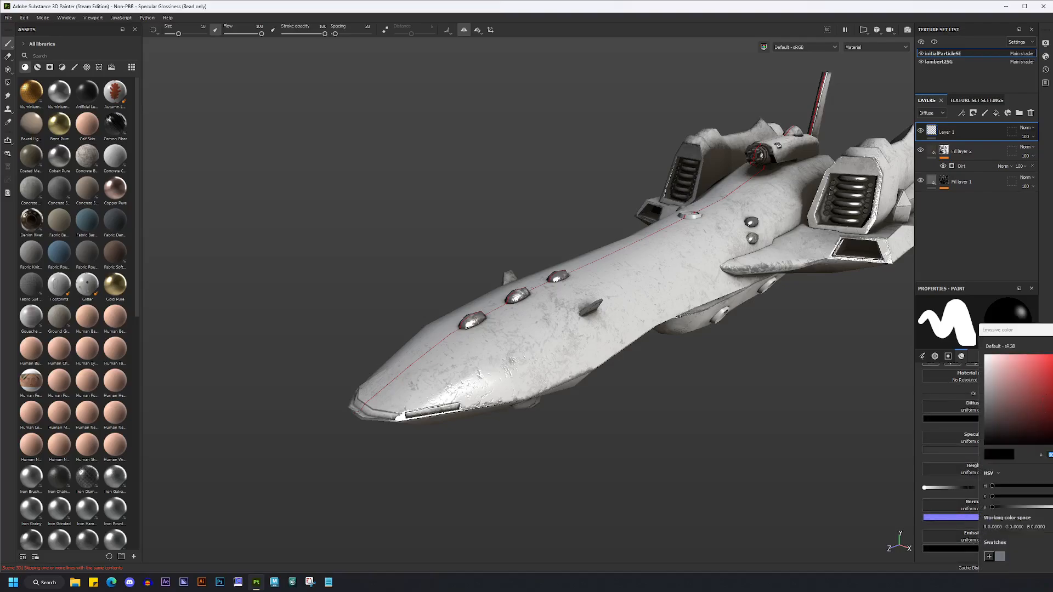
{"action": "left_click", "coordinate": [1052, 407]}
{"action": "left_click_drag", "start_coordinate": [999, 366], "coordinate": [995, 353]}
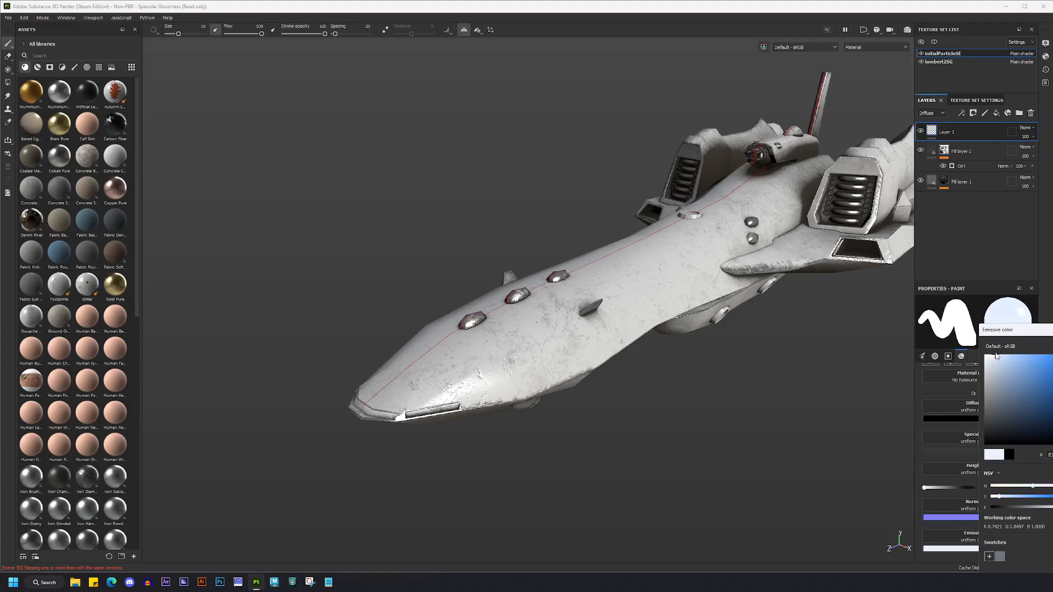
Shrink the brush to about 1.4 and paint a row of glowing round windows along the lower side of the nose
{"action": "scroll", "coordinate": [505, 388], "scroll_direction": "up", "scroll_amount": 3}
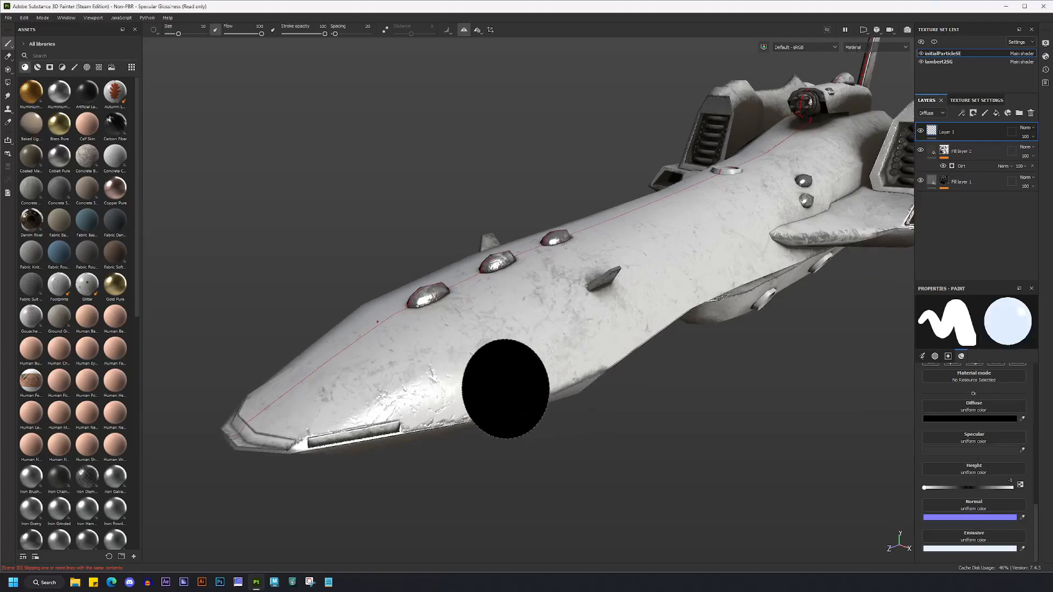
{"action": "right_click_drag", "start_coordinate": [505, 388], "coordinate": [493, 389], "text": "ctrl"}
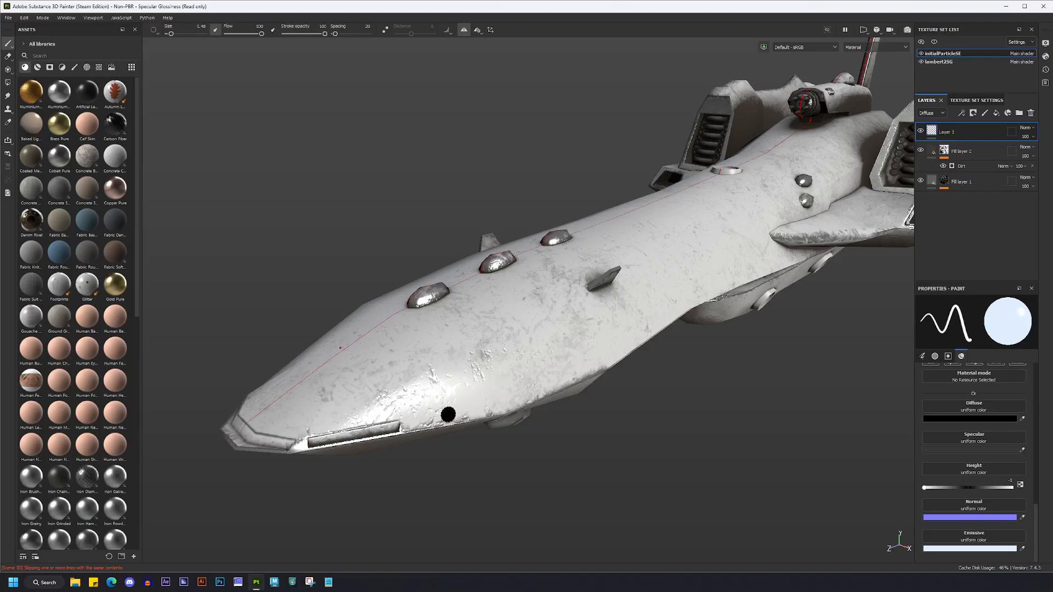
{"action": "left_click", "coordinate": [453, 408]}
{"action": "left_click", "coordinate": [488, 400]}
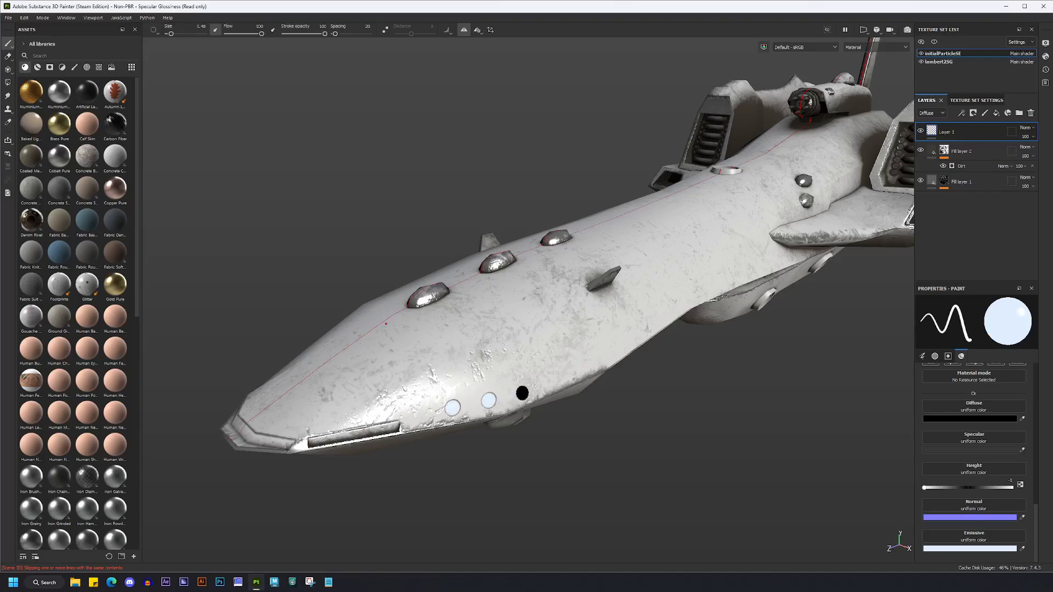
{"action": "left_click", "coordinate": [523, 390]}
{"action": "left_click", "coordinate": [550, 378]}
{"action": "mouse_move", "coordinate": [603, 357]}
{"action": "left_mouse_down", "text": "alt"}
{"action": "mouse_move", "coordinate": [693, 392]}
{"action": "mouse_move", "coordinate": [497, 416]}
{"action": "mouse_move", "coordinate": [575, 442]}
{"action": "mouse_move", "coordinate": [527, 396]}
{"action": "mouse_move", "coordinate": [500, 430]}
{"action": "mouse_move", "coordinate": [510, 440]}
{"action": "mouse_move", "coordinate": [542, 432]}
{"action": "left_mouse_up", "text": "alt"}
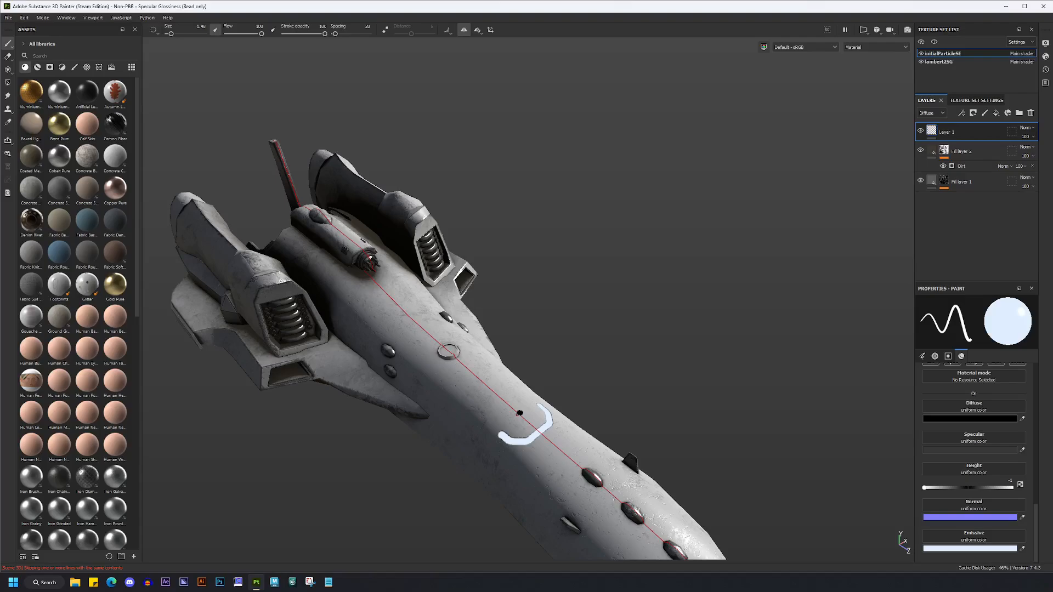
Paint the two glowing eye dots of the smiley on top of the hull behind the domes
{"action": "left_click", "coordinate": [520, 413]}
{"action": "left_click", "coordinate": [499, 413]}
{"action": "scroll", "coordinate": [602, 453], "scroll_direction": "down", "scroll_amount": 3}
{"action": "middle_click_drag", "start_coordinate": [602, 452], "coordinate": [606, 364], "text": "alt"}
{"action": "mouse_move", "coordinate": [606, 364]}
{"action": "left_mouse_down", "text": "alt"}
{"action": "mouse_move", "coordinate": [579, 364]}
{"action": "mouse_move", "coordinate": [609, 361]}
{"action": "mouse_move", "coordinate": [521, 307]}
{"action": "mouse_move", "coordinate": [350, 256]}
{"action": "mouse_move", "coordinate": [585, 318]}
{"action": "left_mouse_up", "text": "alt"}
{"action": "scroll", "coordinate": [585, 318], "scroll_direction": "up", "scroll_amount": 2}
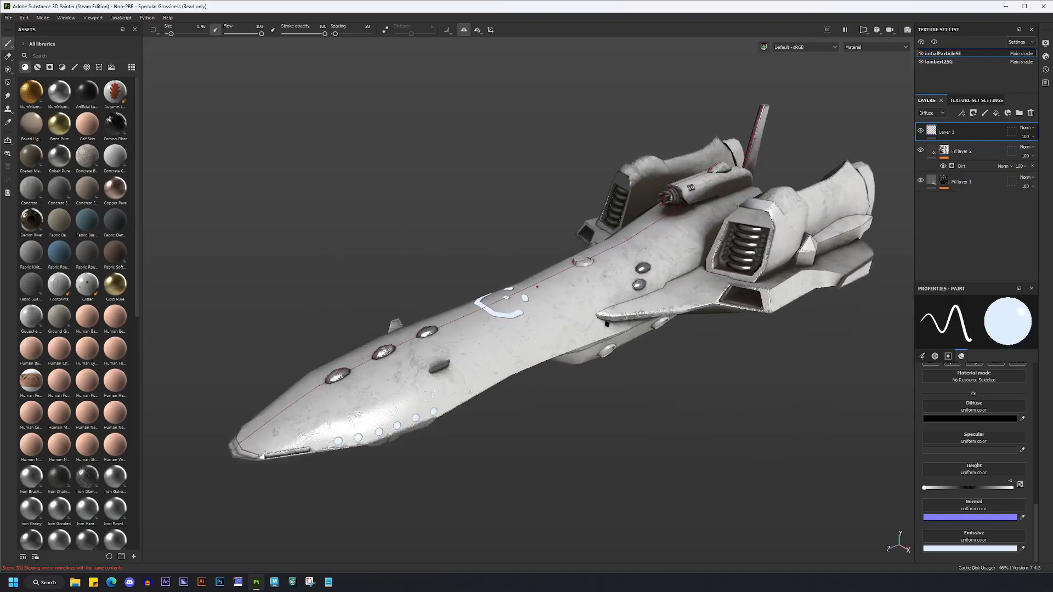
{"action": "middle_click_drag", "start_coordinate": [594, 310], "coordinate": [616, 305], "text": "alt"}
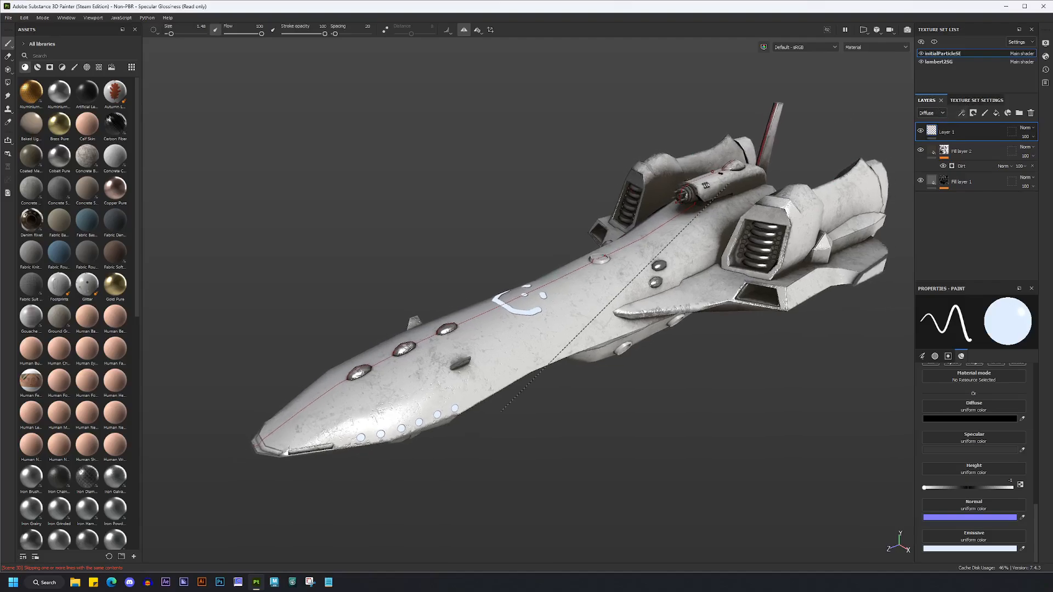
Open the texture export settings for the initialParticleSE texture set
{"action": "key", "text": "ctrl+shift+e"}
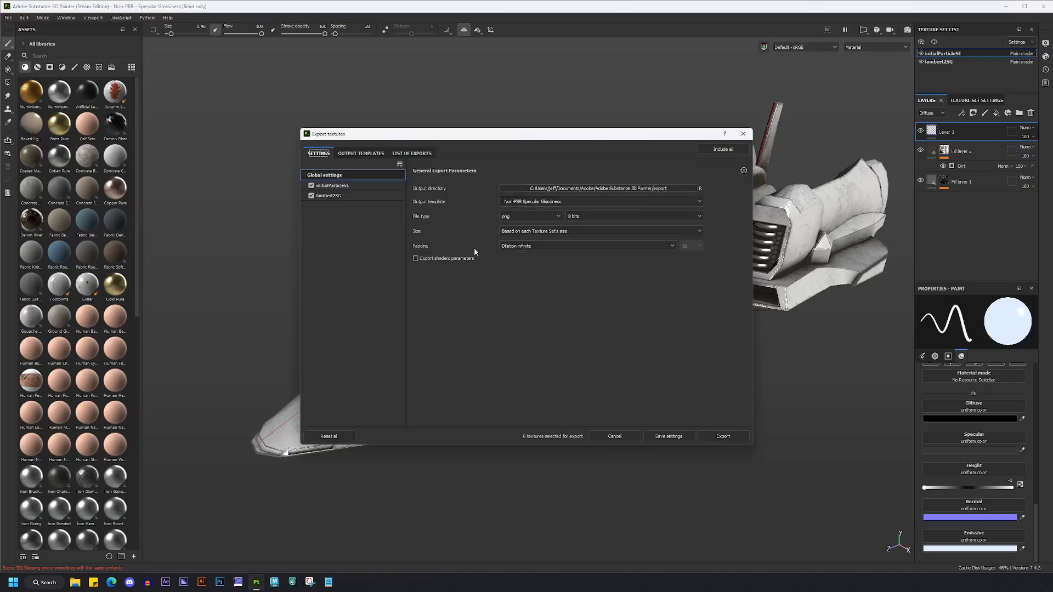
{"action": "left_click", "coordinate": [355, 188]}
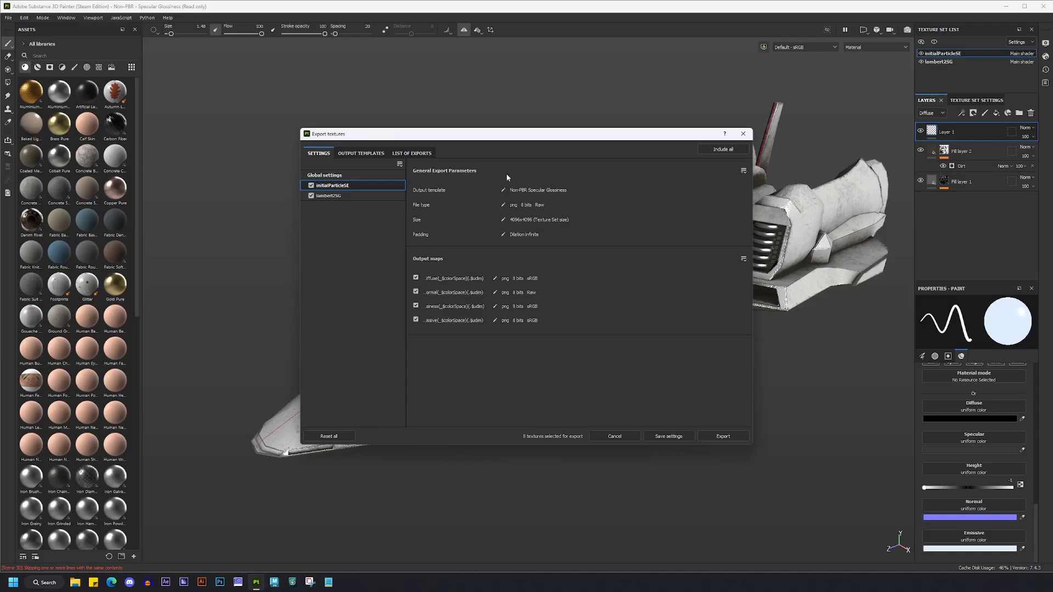
Try the Dilation + transparent padding for initialParticleSE and return it to Dilation infinite
{"action": "left_click", "coordinate": [503, 234]}
{"action": "left_click", "coordinate": [540, 235]}
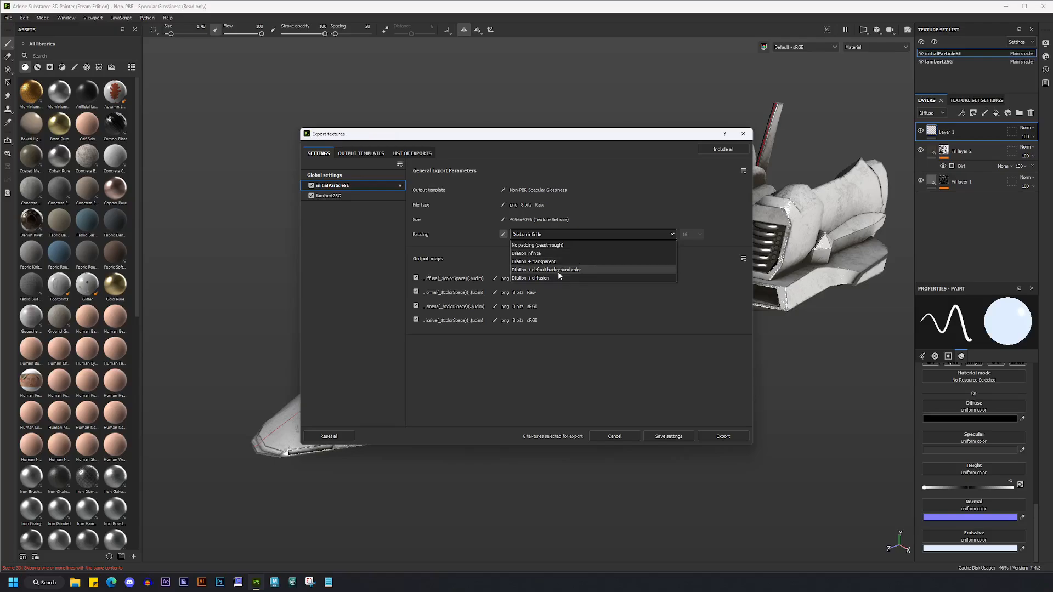
{"action": "left_click", "coordinate": [692, 252]}
{"action": "left_click", "coordinate": [654, 233]}
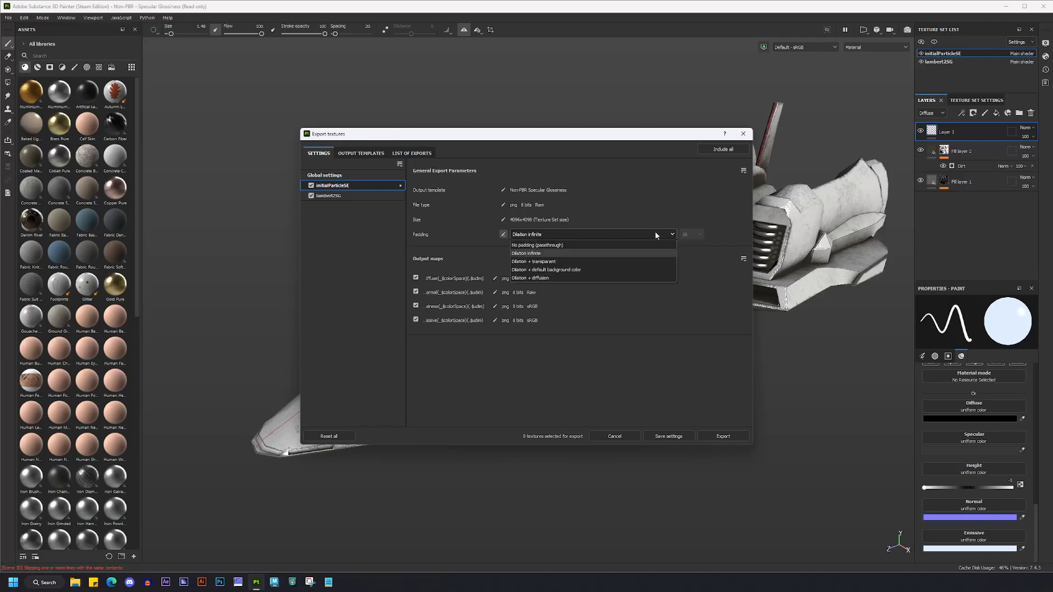
{"action": "left_click", "coordinate": [621, 261]}
{"action": "left_click", "coordinate": [699, 235]}
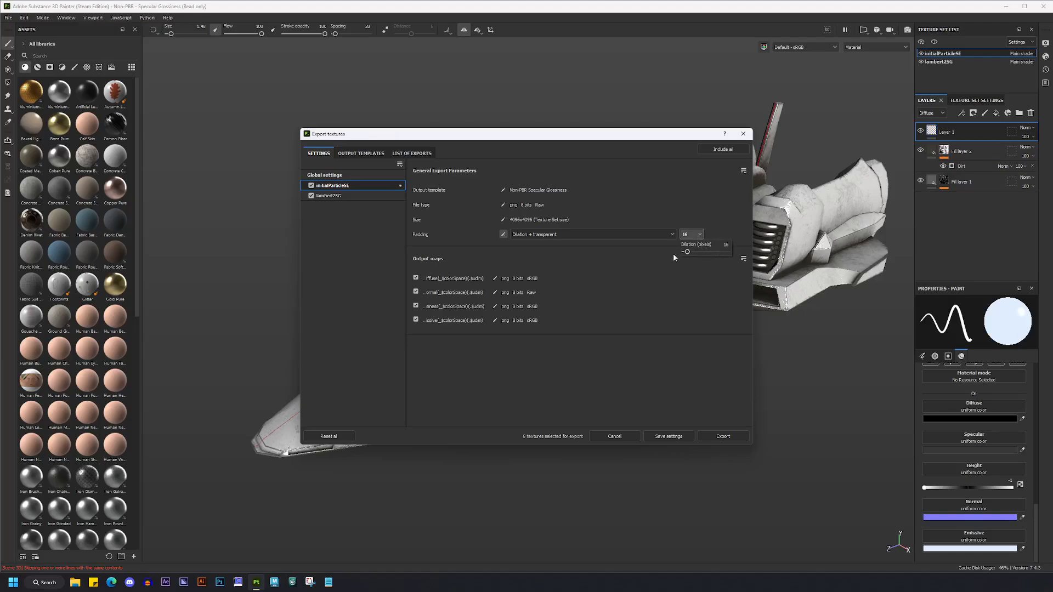
{"action": "left_click", "coordinate": [605, 234]}
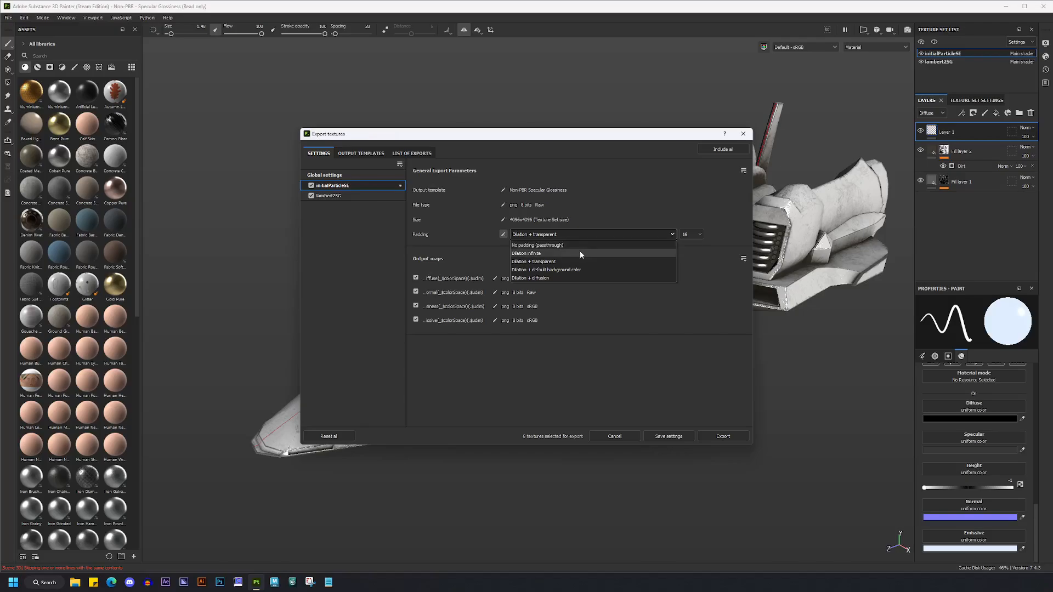
{"action": "left_click", "coordinate": [580, 253]}
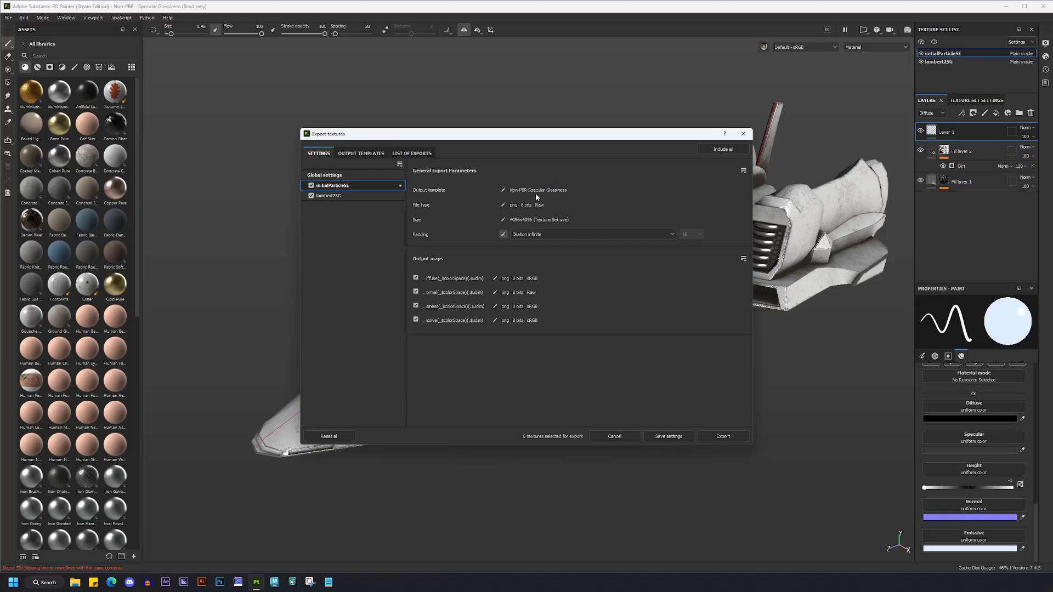
Set initialParticleSE's output template to Document channels + Normal + AO (No Alpha) and exclude its Height and Normal maps
{"action": "left_click", "coordinate": [504, 191]}
{"action": "scroll", "coordinate": [546, 233], "scroll_direction": "up", "scroll_amount": 5}
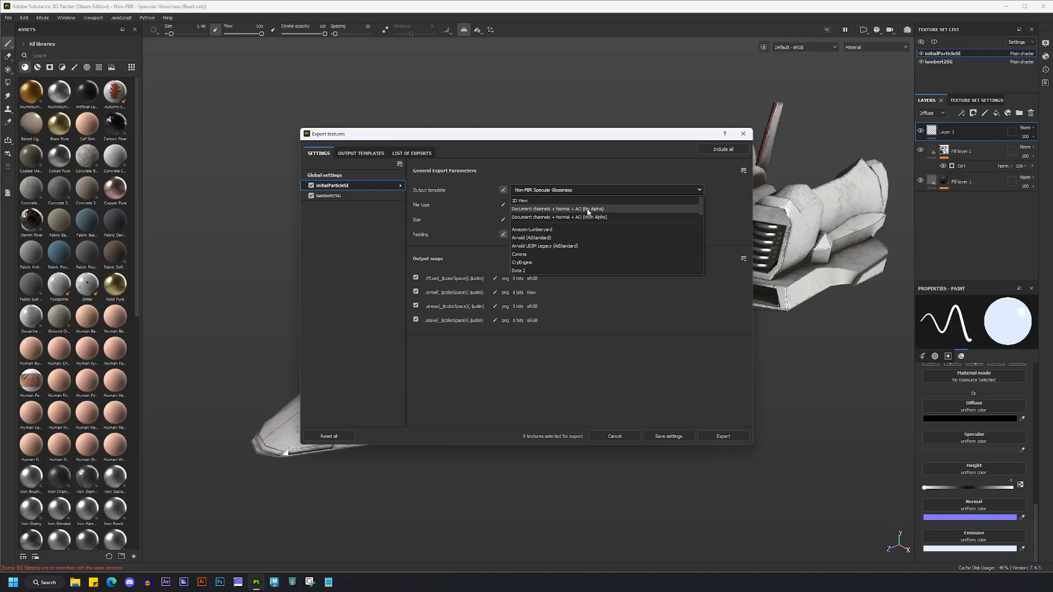
{"action": "left_click", "coordinate": [576, 210]}
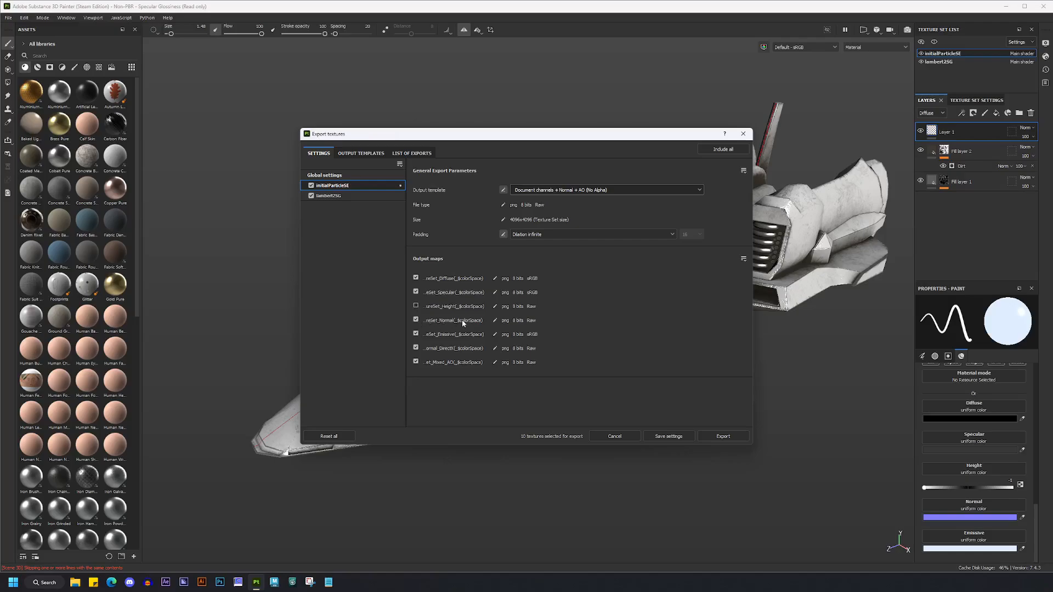
{"action": "left_click", "coordinate": [415, 320]}
Give lambert2SG the Document channels + Normal + AO (No Alpha) template and exclude its Glossiness, Height and Normal maps
{"action": "left_click", "coordinate": [349, 196]}
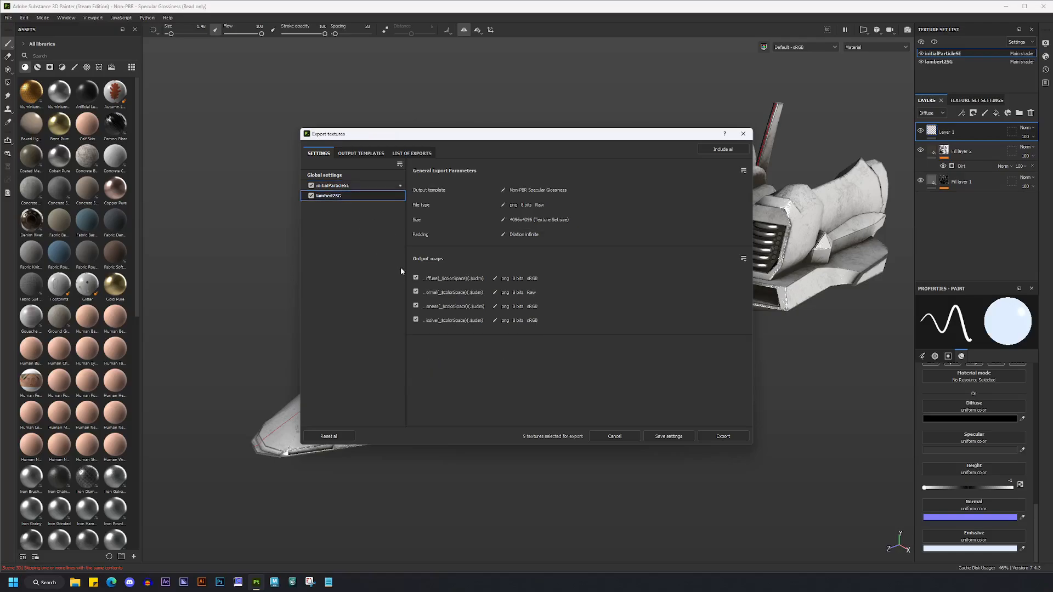
{"action": "left_click", "coordinate": [504, 190]}
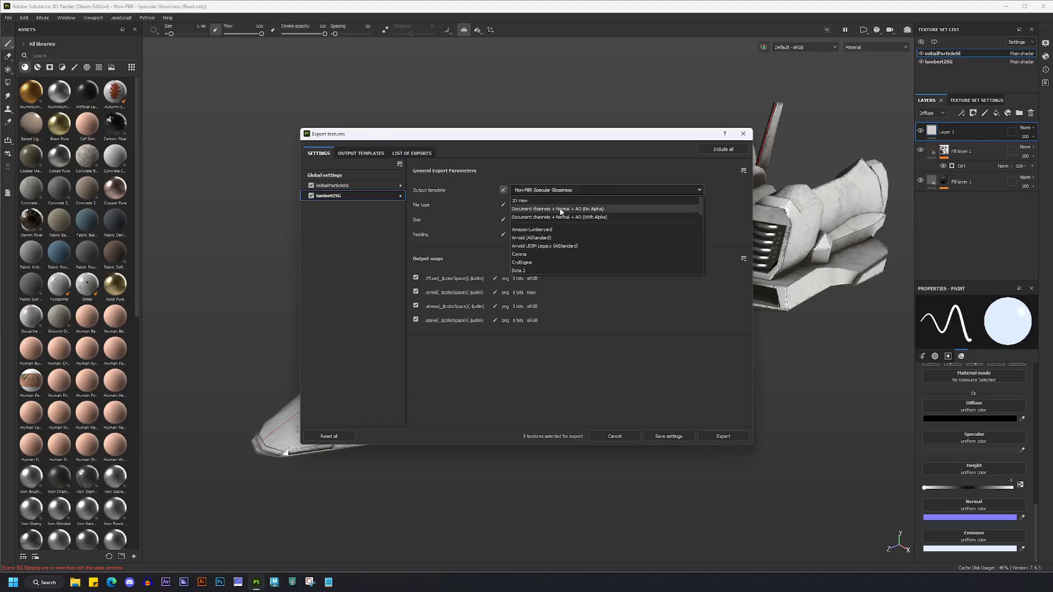
{"action": "left_click", "coordinate": [559, 209]}
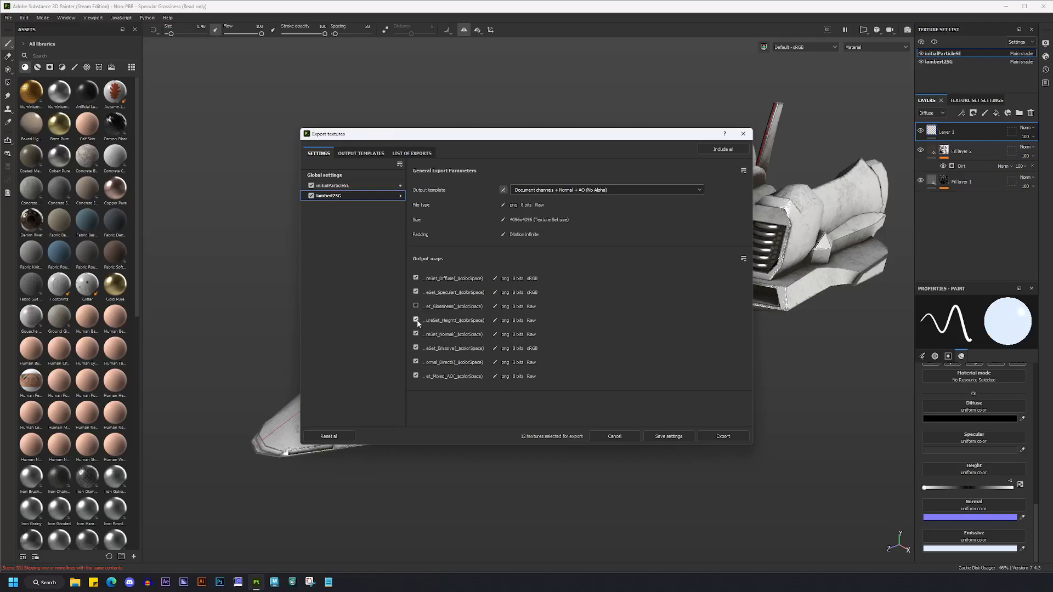
{"action": "left_click", "coordinate": [417, 322]}
{"action": "left_click", "coordinate": [416, 334]}
Export the textures of both texture sets and open all the exported PNG files in Photoshop
{"action": "left_click", "coordinate": [718, 436]}
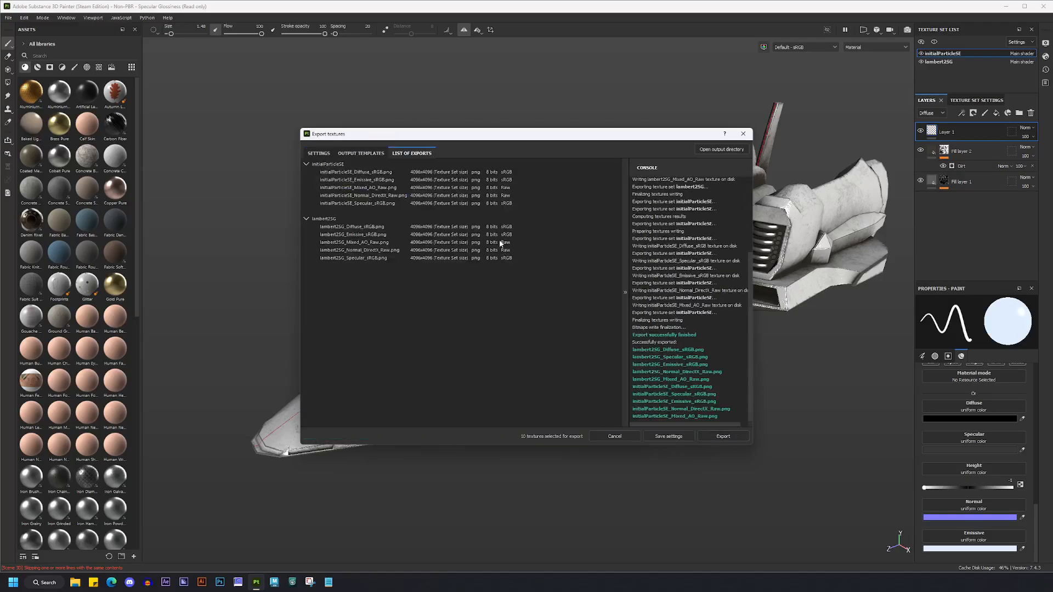
{"action": "left_click", "coordinate": [218, 580]}
{"action": "left_click", "coordinate": [723, 149]}
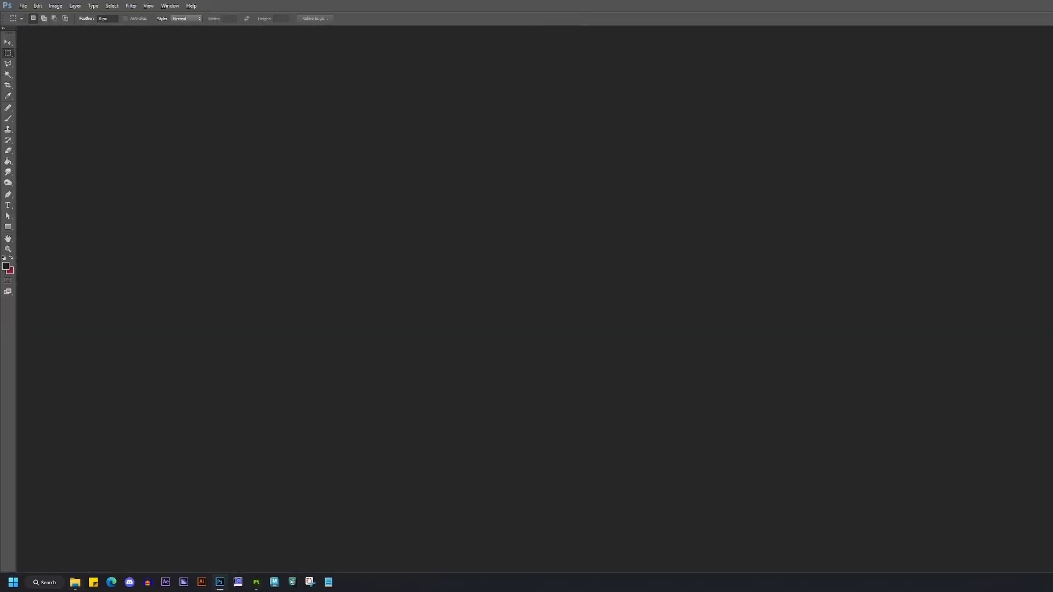
{"action": "left_click", "coordinate": [75, 582]}
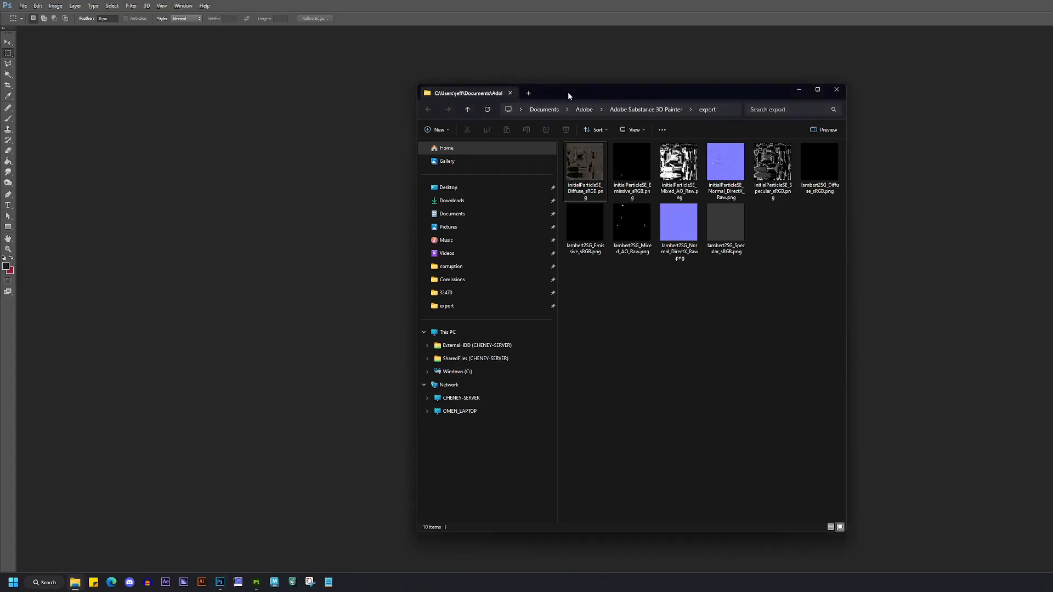
{"action": "left_click_drag", "start_coordinate": [582, 308], "coordinate": [879, 143]}
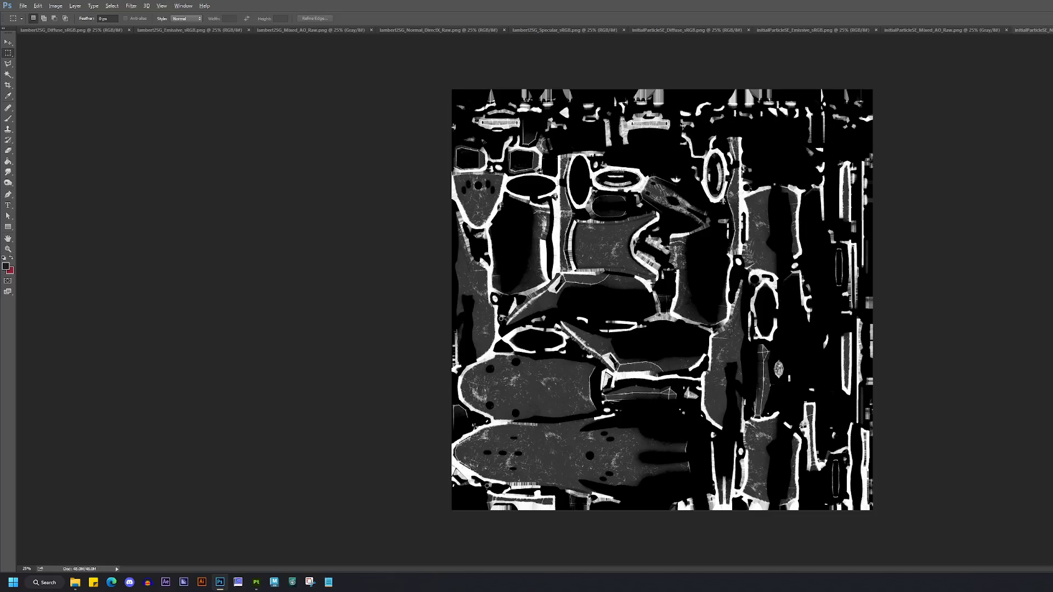
Copy the initialParticleSE Mixed_AO image onto the Diffuse image as a new layer and set its blend mode to Multiply
{"action": "left_click", "coordinate": [941, 30]}
{"action": "key", "text": "ctrl+a"}
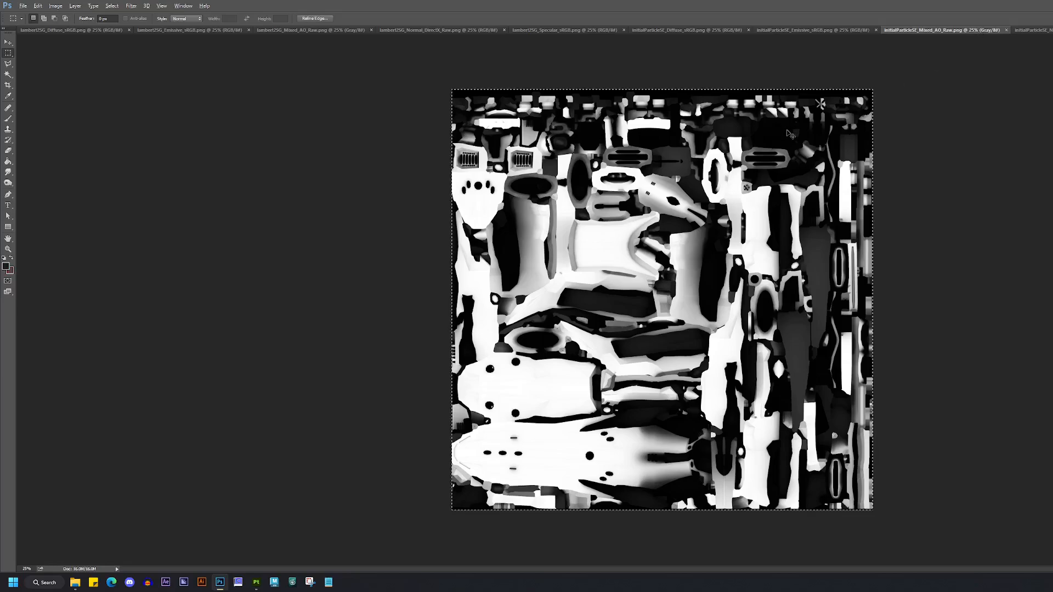
{"action": "left_click", "coordinate": [685, 32]}
{"action": "key", "text": "ctrl+v"}
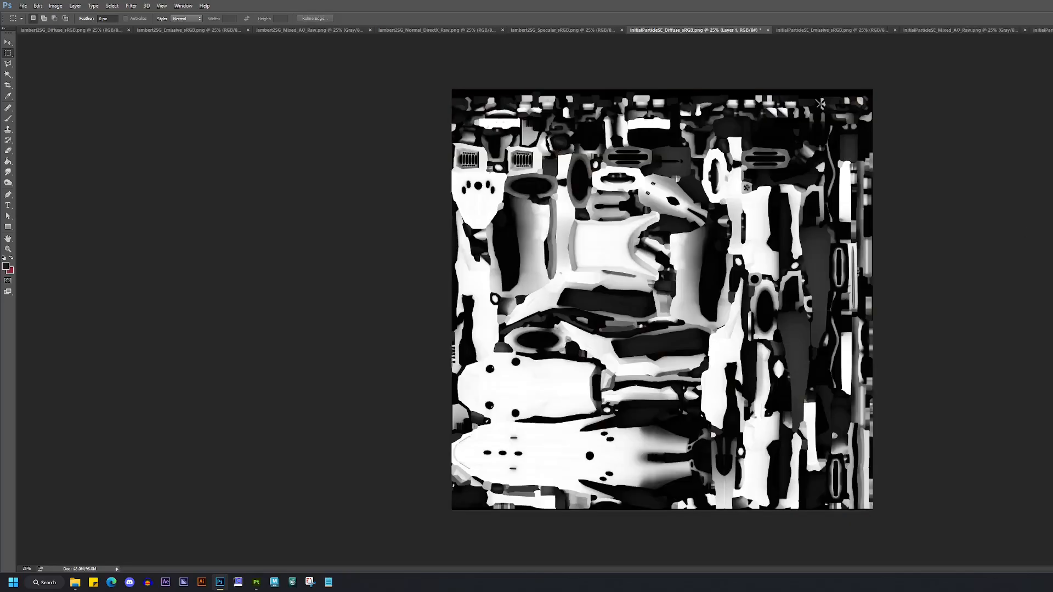
{"action": "key", "text": "shift+alt+m"}
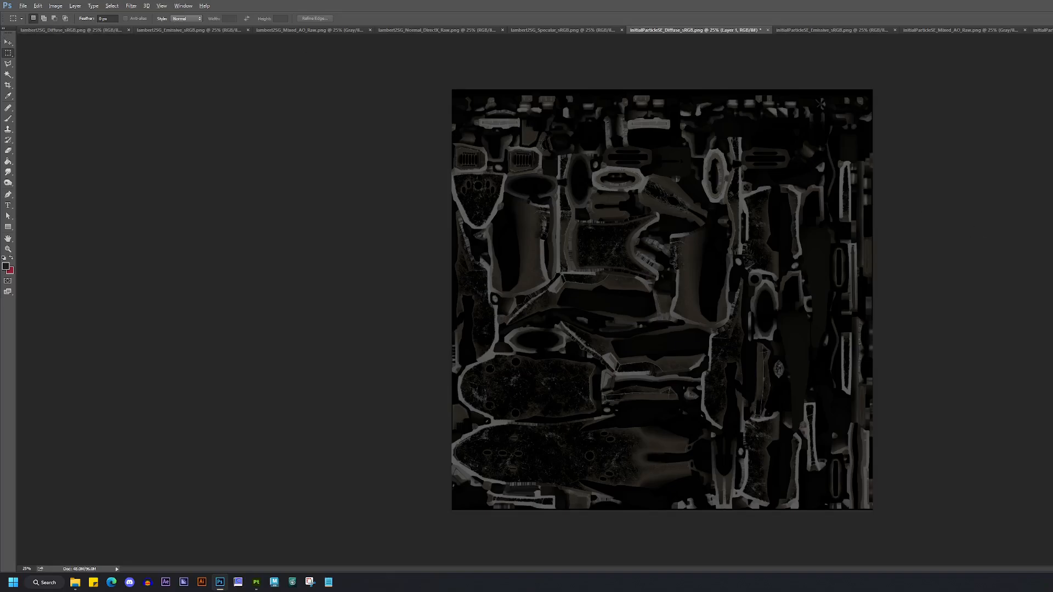
{"action": "key", "text": "v"}
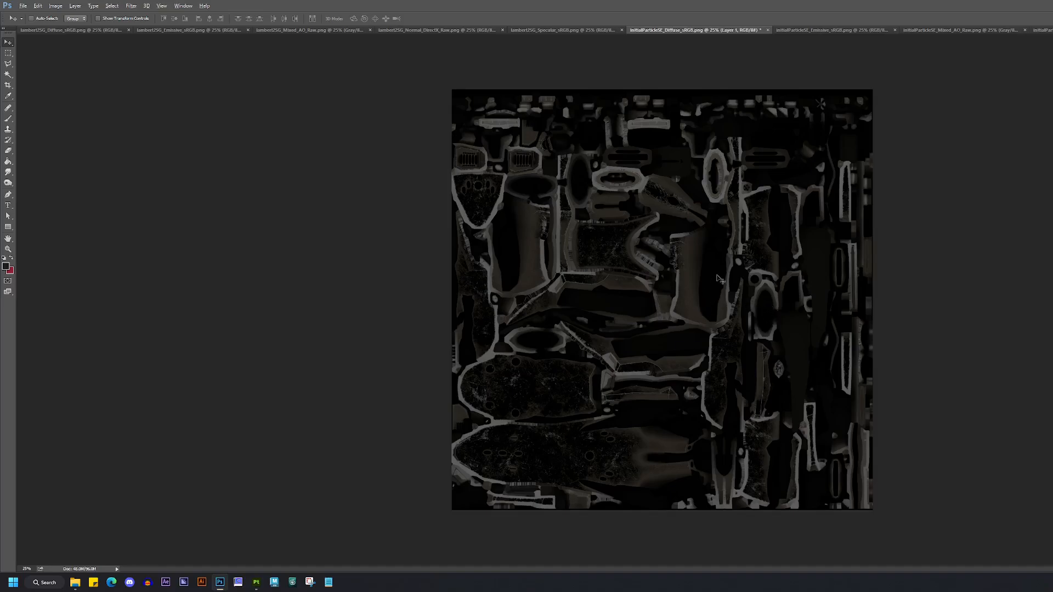
Copy the whole initialParticleSE specular map into a new alpha channel of the Normal_DirectX image
{"action": "left_click", "coordinate": [793, 30]}
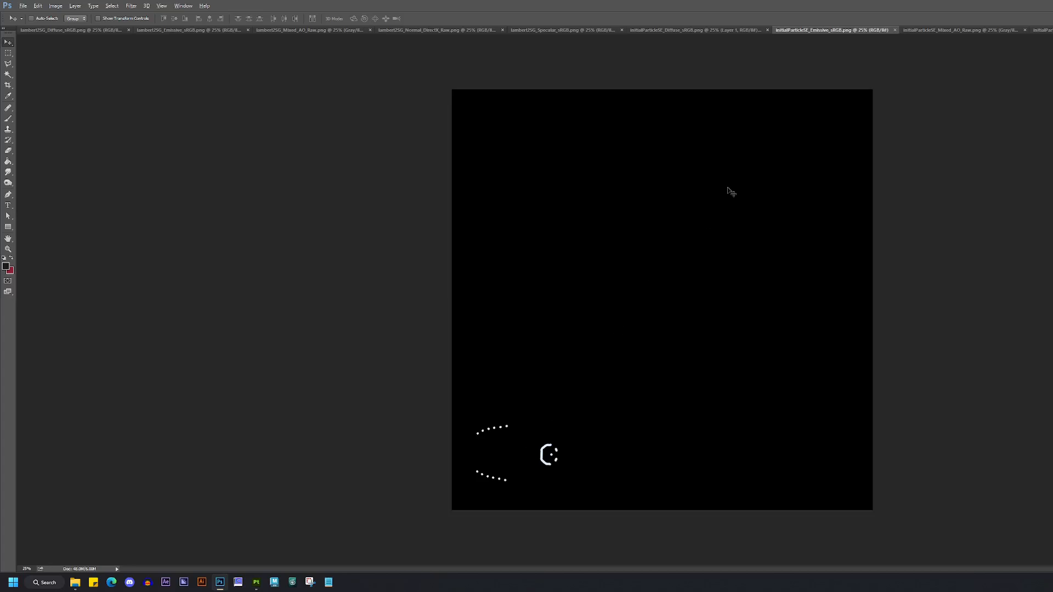
{"action": "left_click", "coordinate": [1040, 31]}
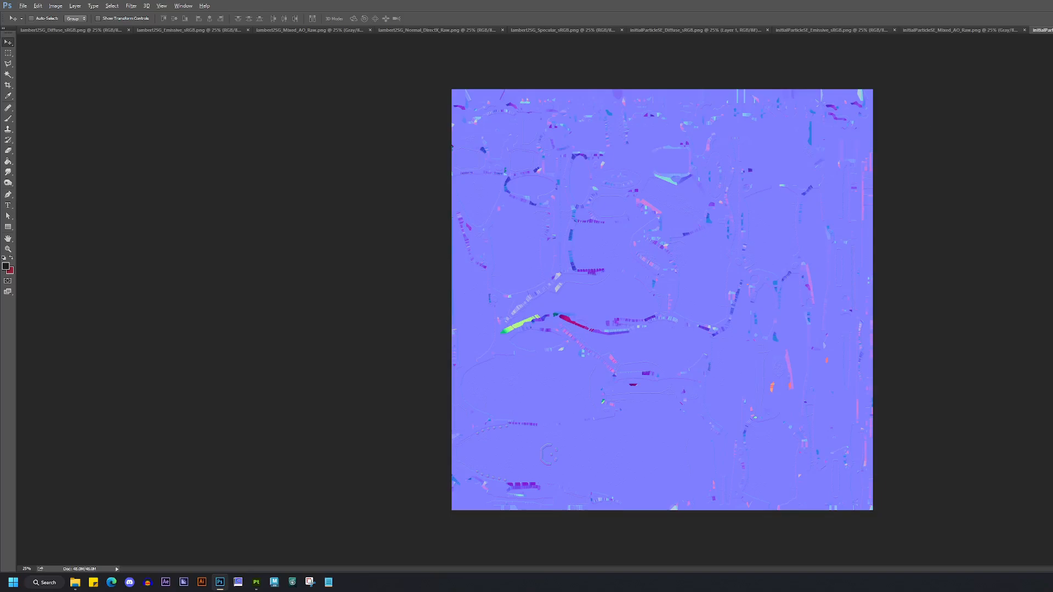
{"action": "key", "text": "ctrl+Tab"}
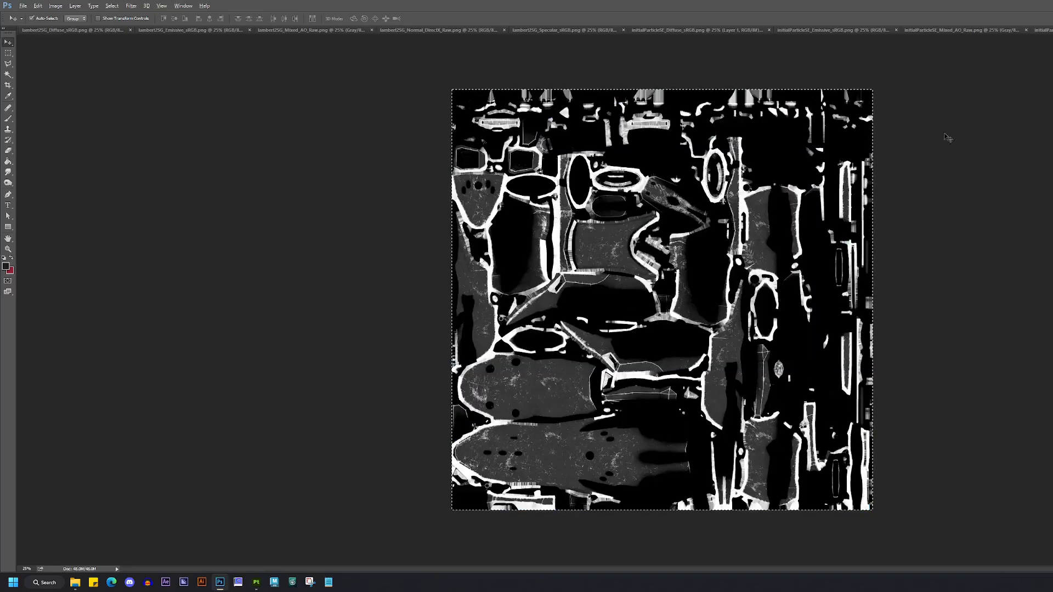
{"action": "key", "text": "ctrl+Tab"}
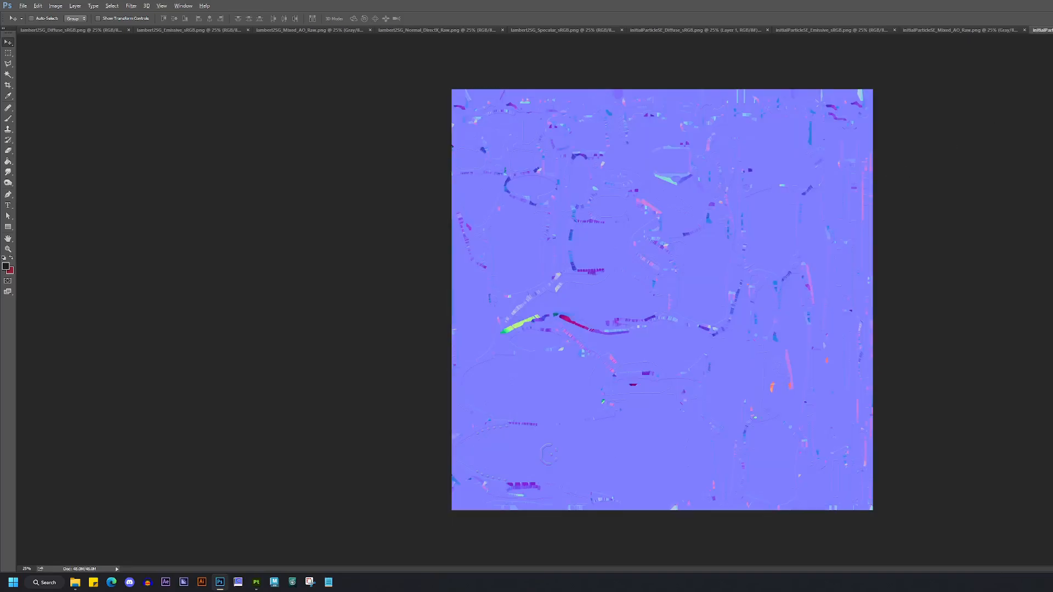
{"action": "key", "text": "ctrl+Tab"}
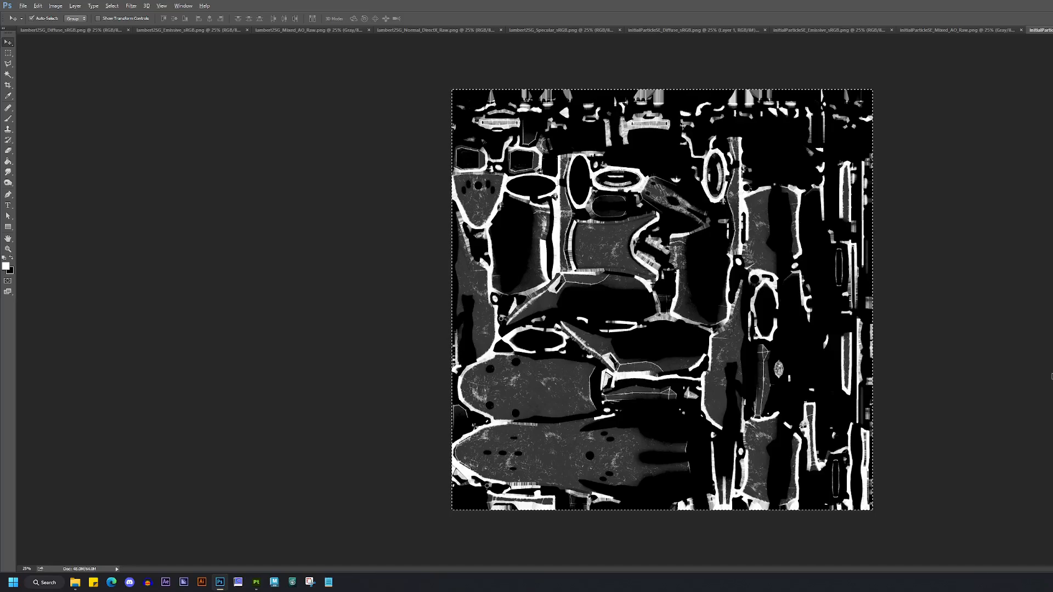
Fill the blue channel of the initialParticleSE normal map with white and return to the diffuse image
{"action": "key", "text": "ctrl+Tab"}
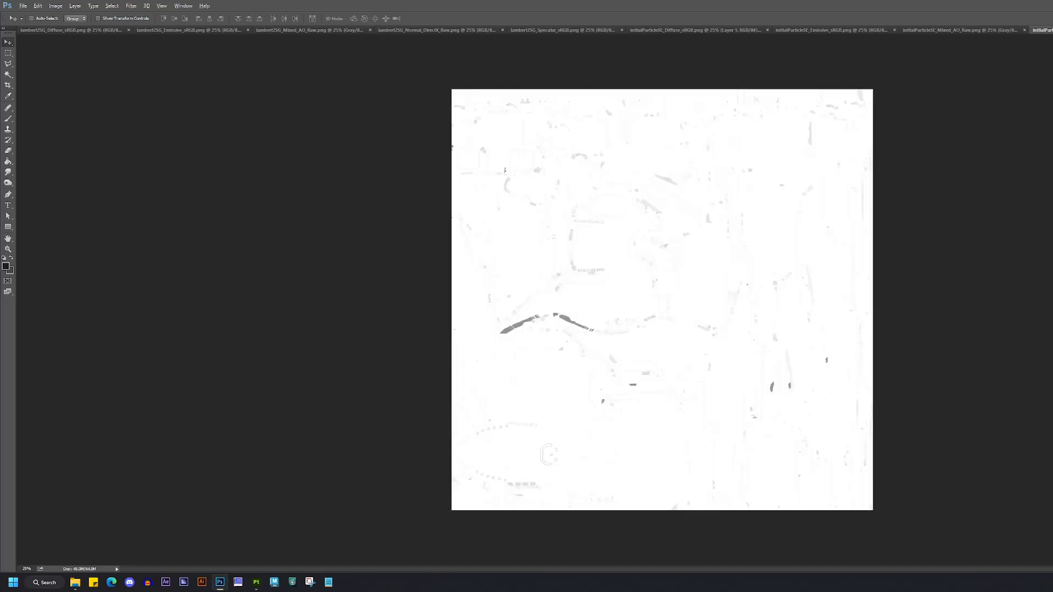
{"action": "key", "text": "ctrl+Tab"}
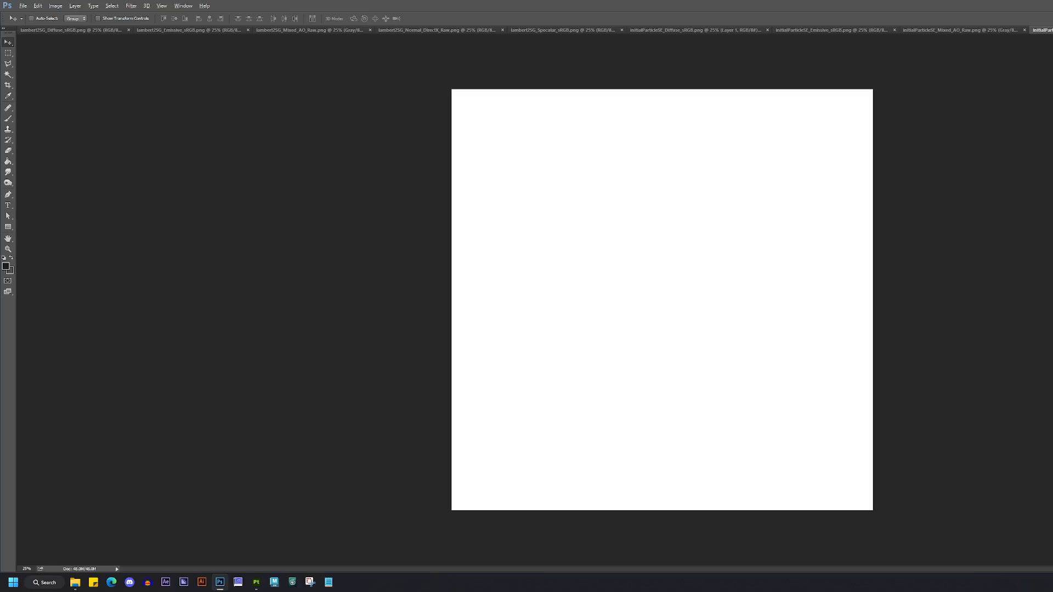
{"action": "key", "text": "ctrl+Tab"}
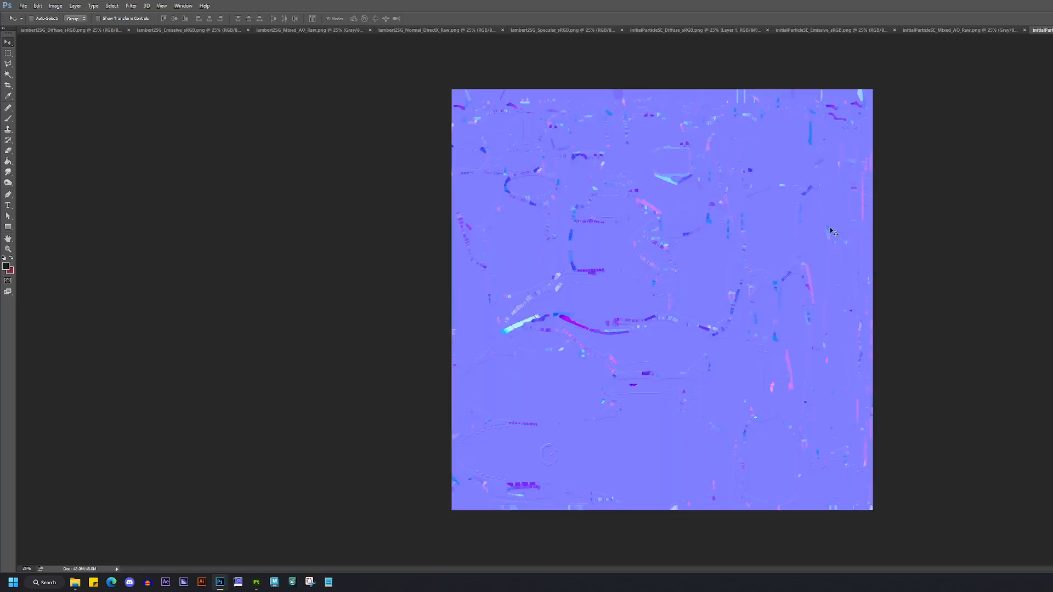
{"action": "left_click", "coordinate": [687, 31]}
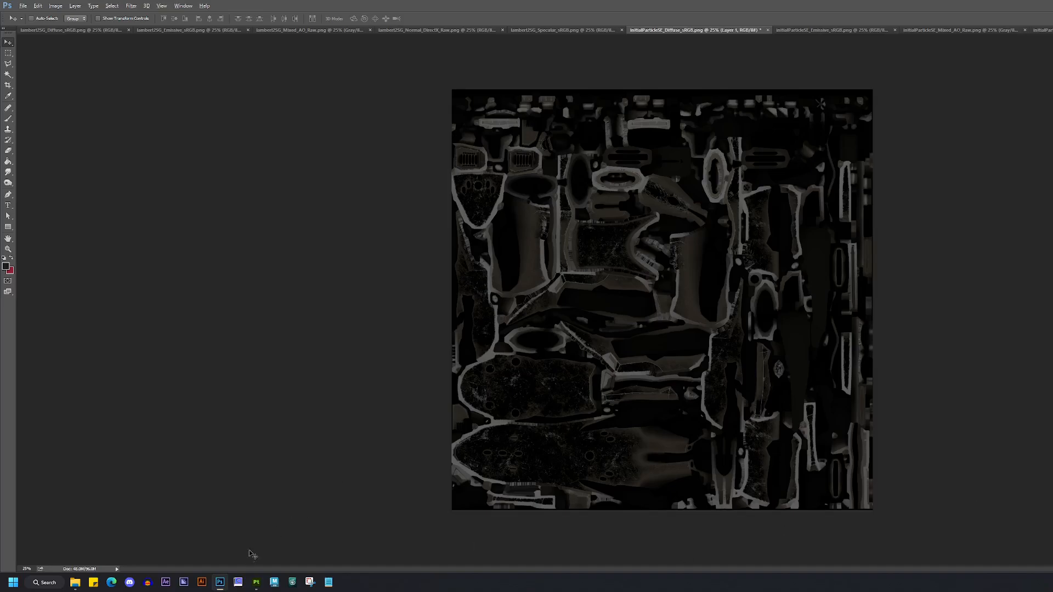
Switch back to Substance 3D Painter and open the Empire at War output template
{"action": "left_click", "coordinate": [256, 581]}
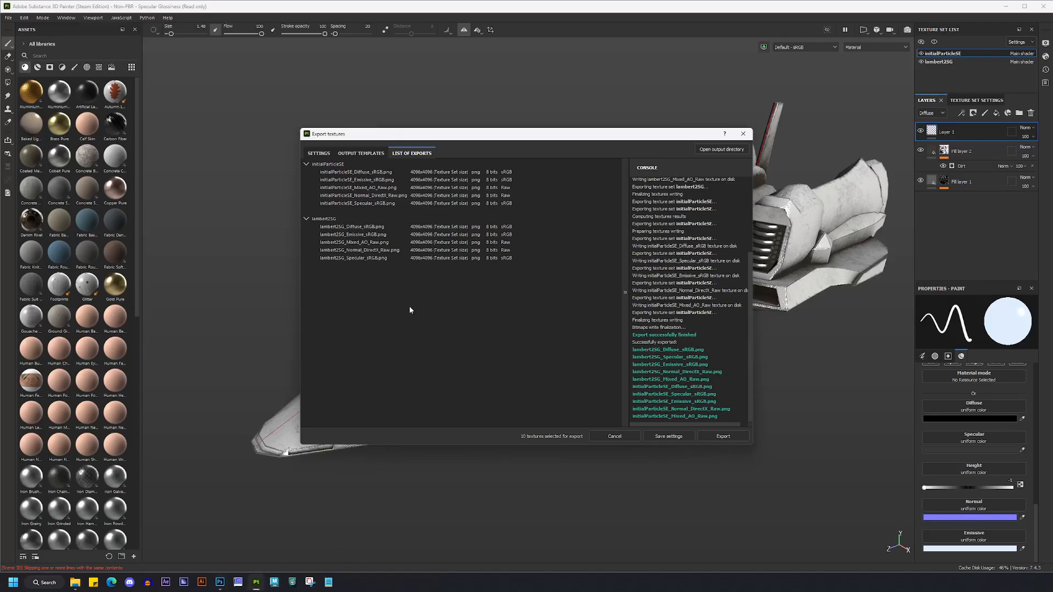
{"action": "left_click", "coordinate": [375, 153]}
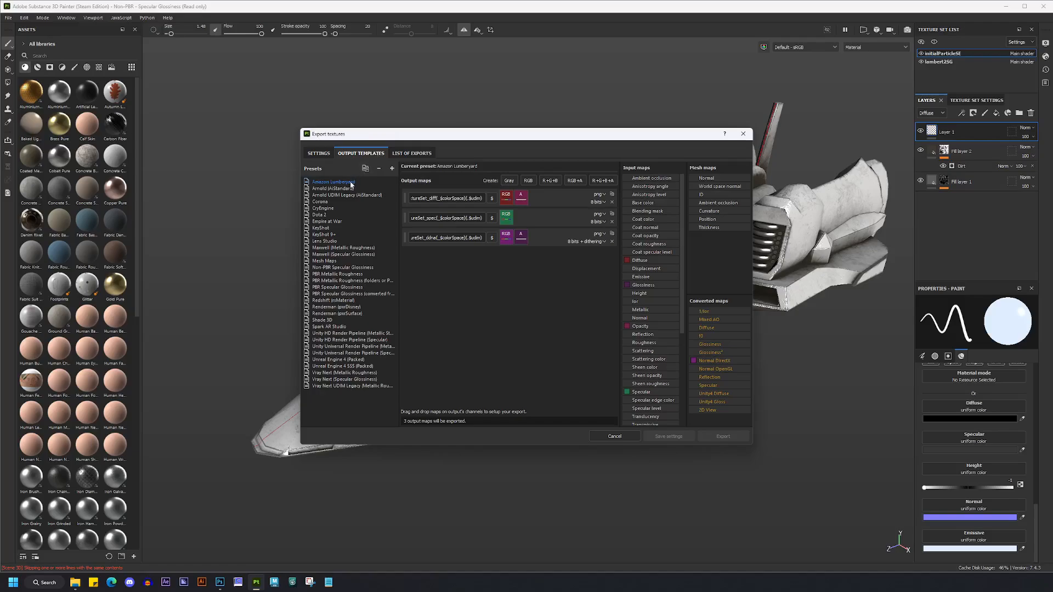
{"action": "left_click", "coordinate": [327, 222]}
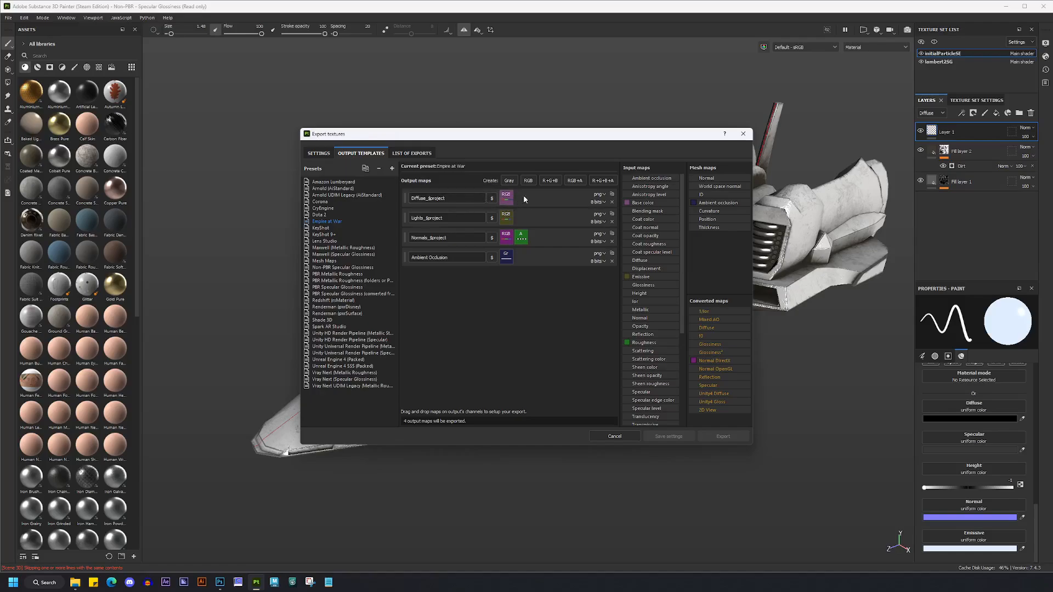
Add an RGB output map to the template and assign the Base color RGB channels to it
{"action": "left_click", "coordinate": [530, 181]}
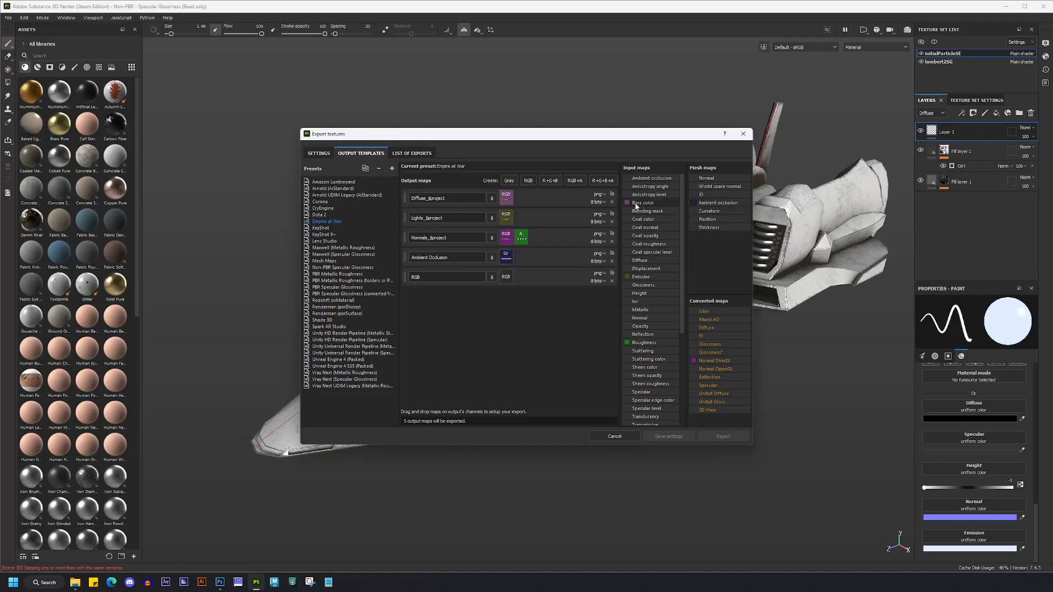
{"action": "left_click_drag", "start_coordinate": [641, 203], "coordinate": [518, 256]}
{"action": "left_click", "coordinate": [508, 278]}
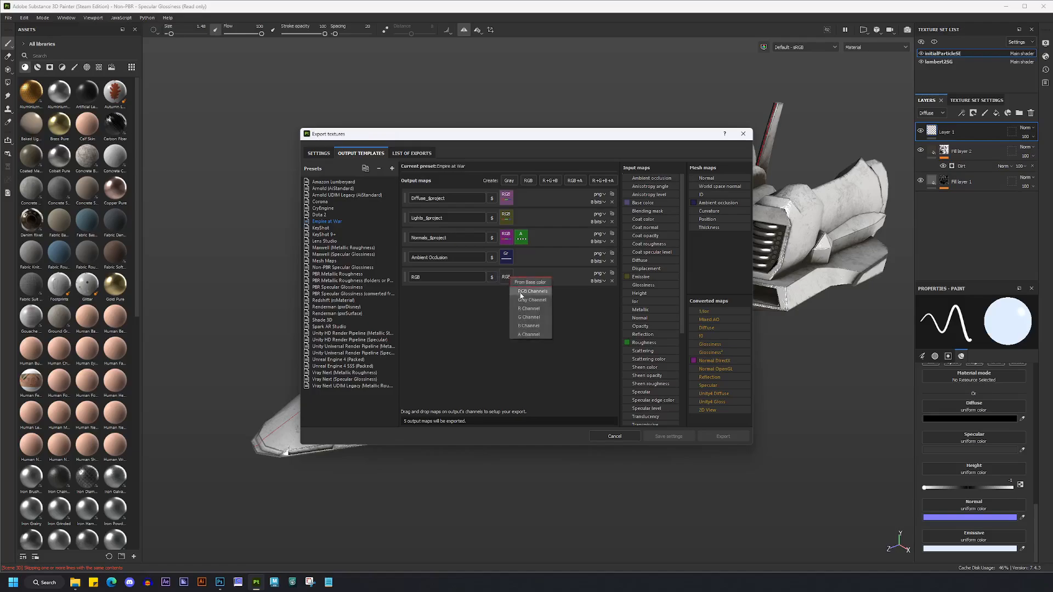
{"action": "left_click", "coordinate": [540, 293]}
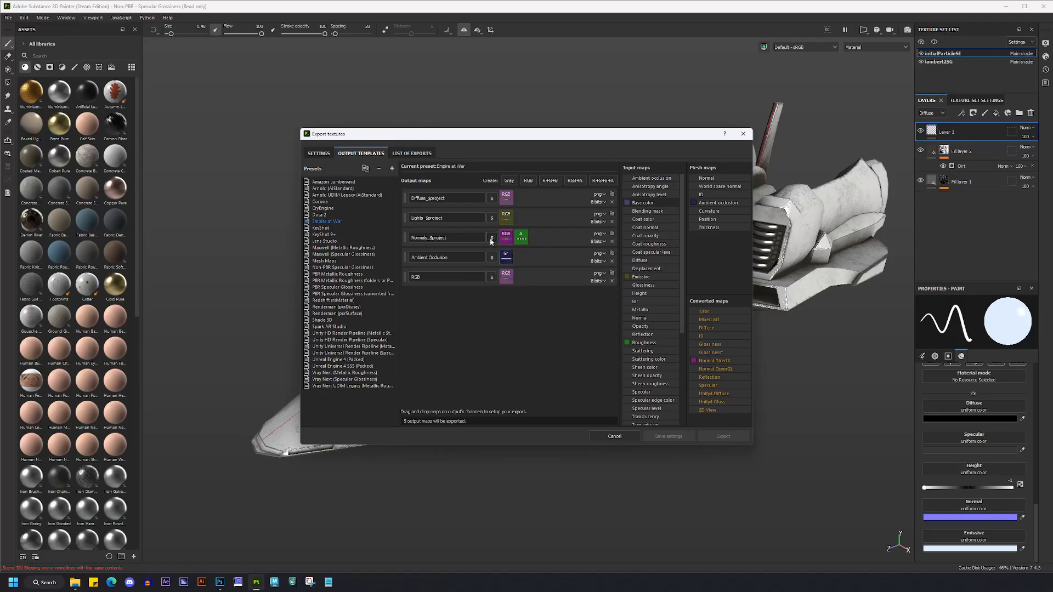
Add a second RGB output map and assign the Normal DirectX RGB channels to it
{"action": "left_click", "coordinate": [527, 182]}
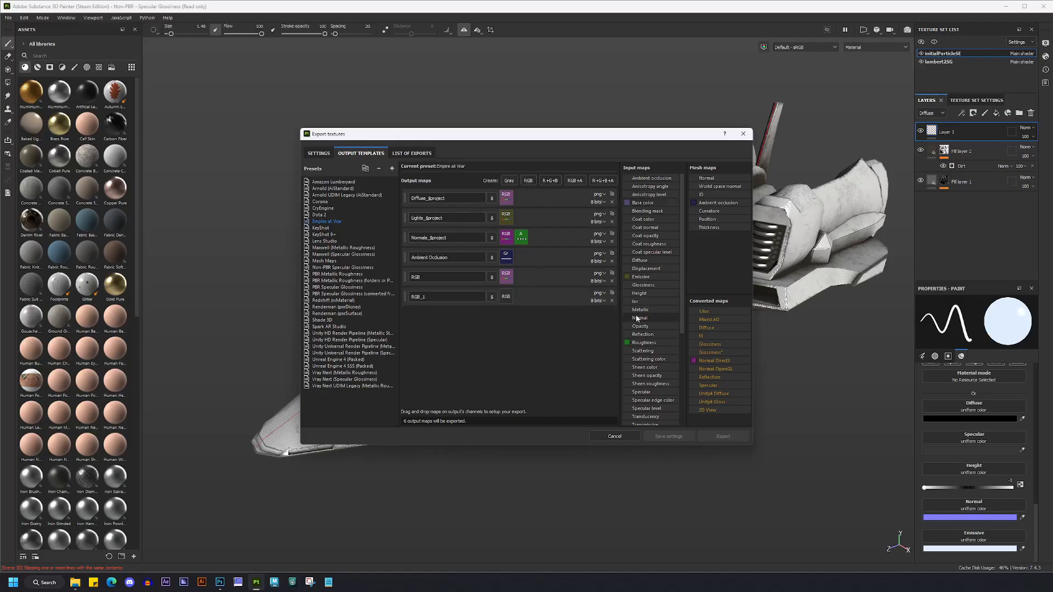
{"action": "left_click_drag", "start_coordinate": [713, 363], "coordinate": [506, 297]}
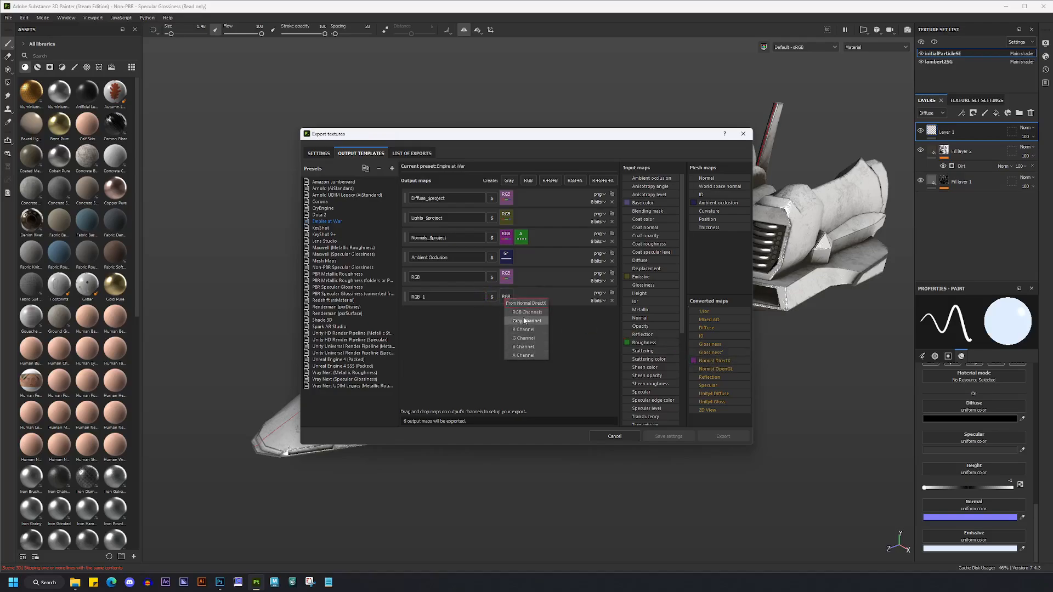
{"action": "left_click", "coordinate": [526, 312]}
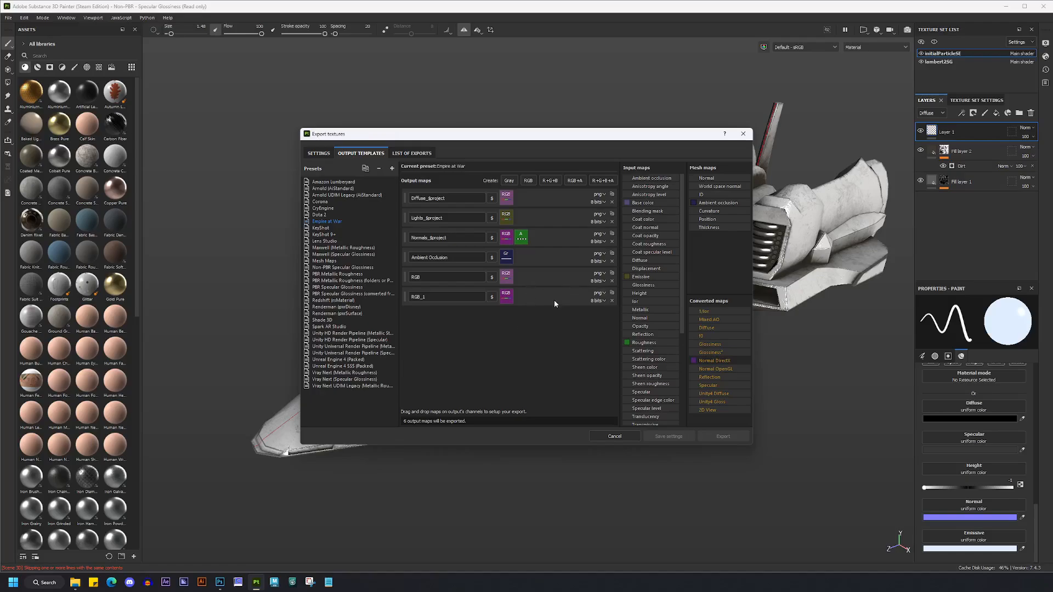
Remove the two added RGB output maps from the Empire at War template
{"action": "left_click", "coordinate": [611, 280]}
{"action": "left_click", "coordinate": [611, 280]}
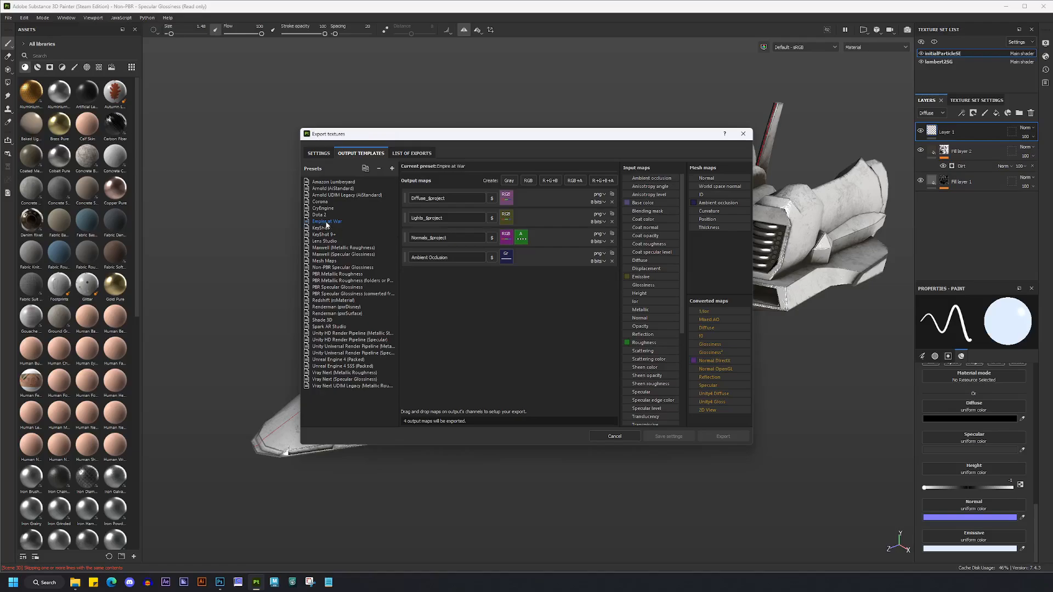